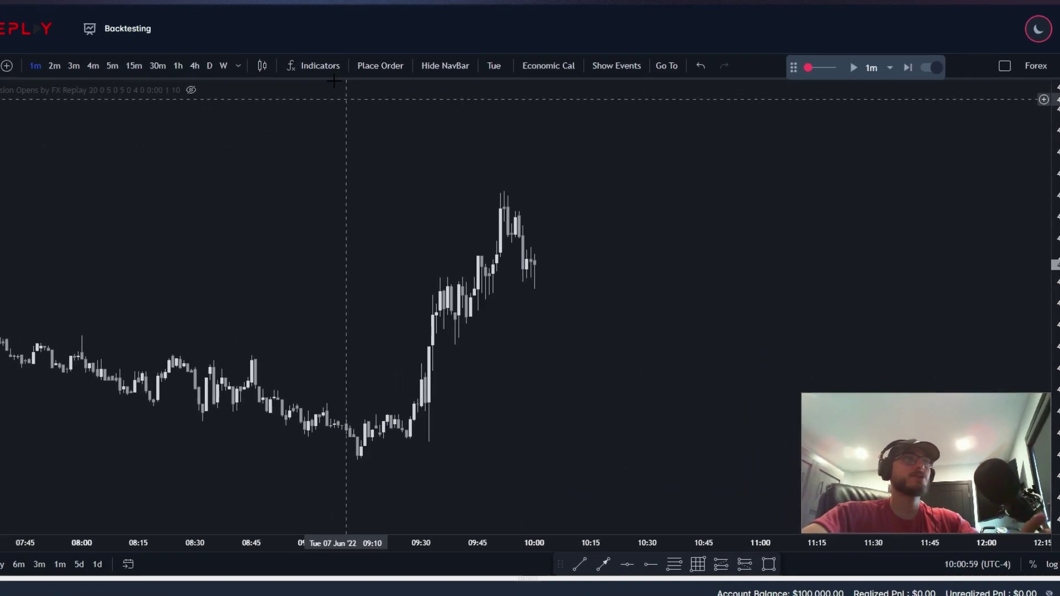
Search 'fx' in Indicators and add Silver Bullet by FX Replay to the S&P500 chart
left_click(303, 44)
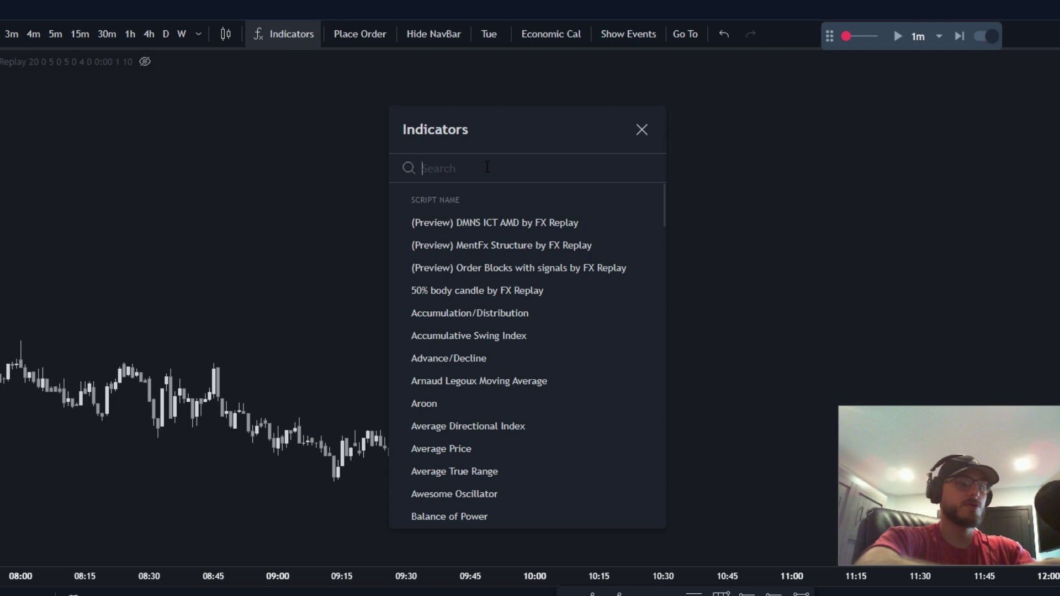
type("fx")
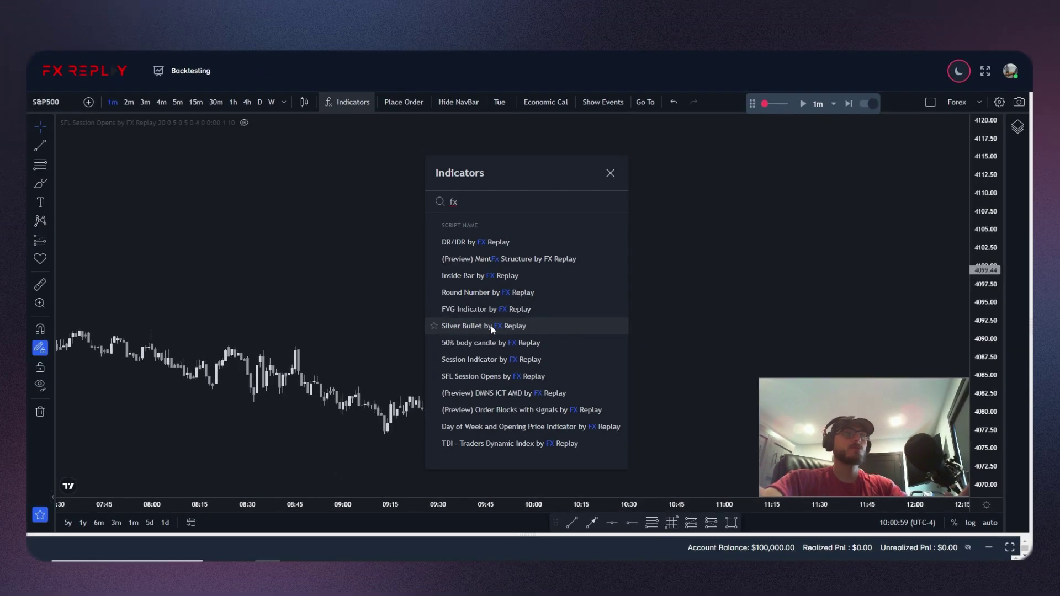
left_click(478, 336)
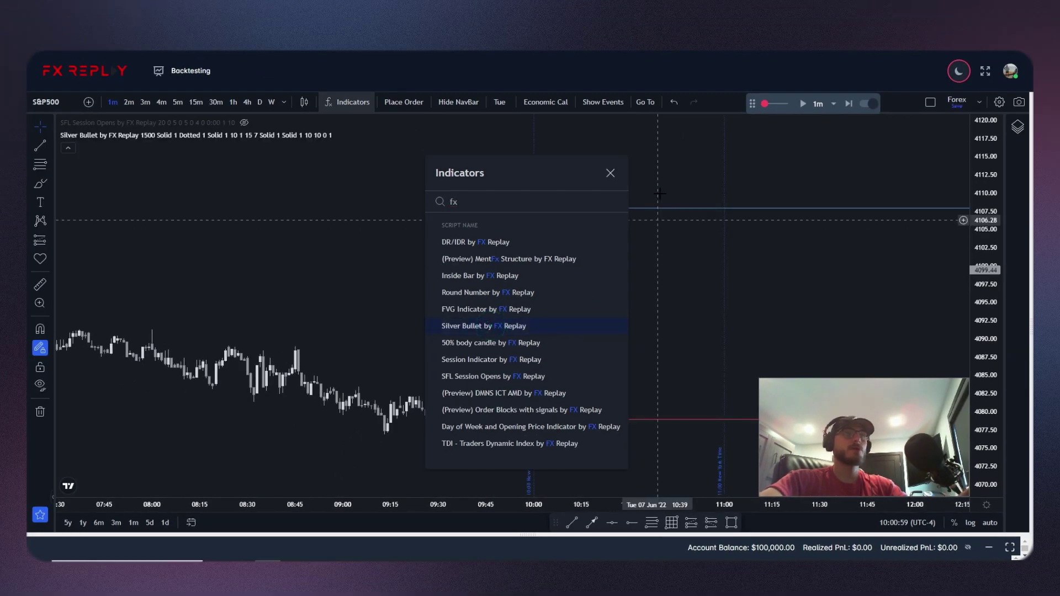
left_click(662, 173)
left_click_drag(623, 256, 600, 257)
mouse_move(333, 140)
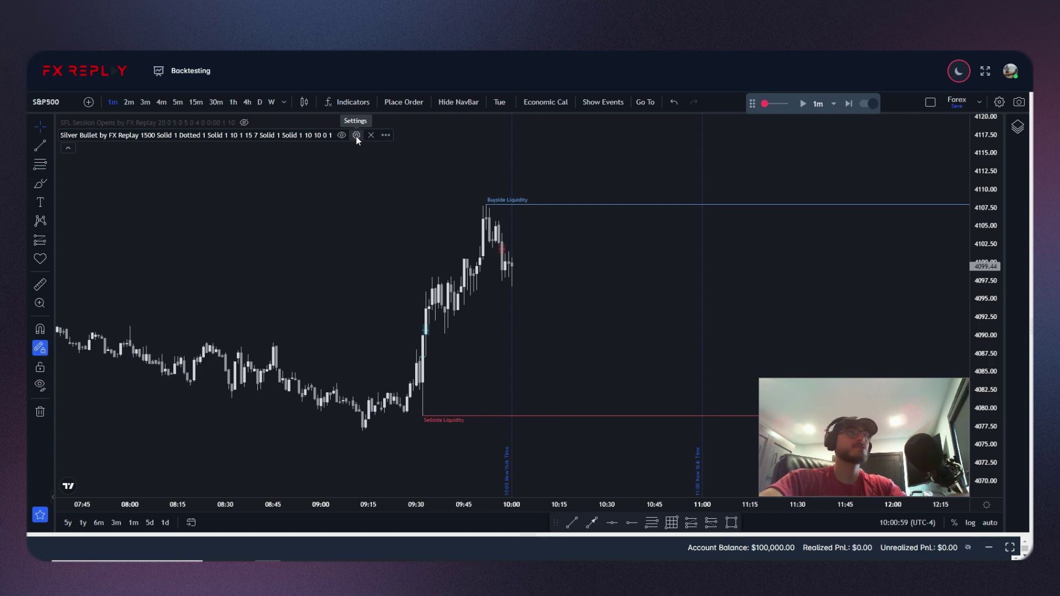
Open the Silver Bullet settings beside the chart, leaving Max Candles at 1500
left_click(356, 136)
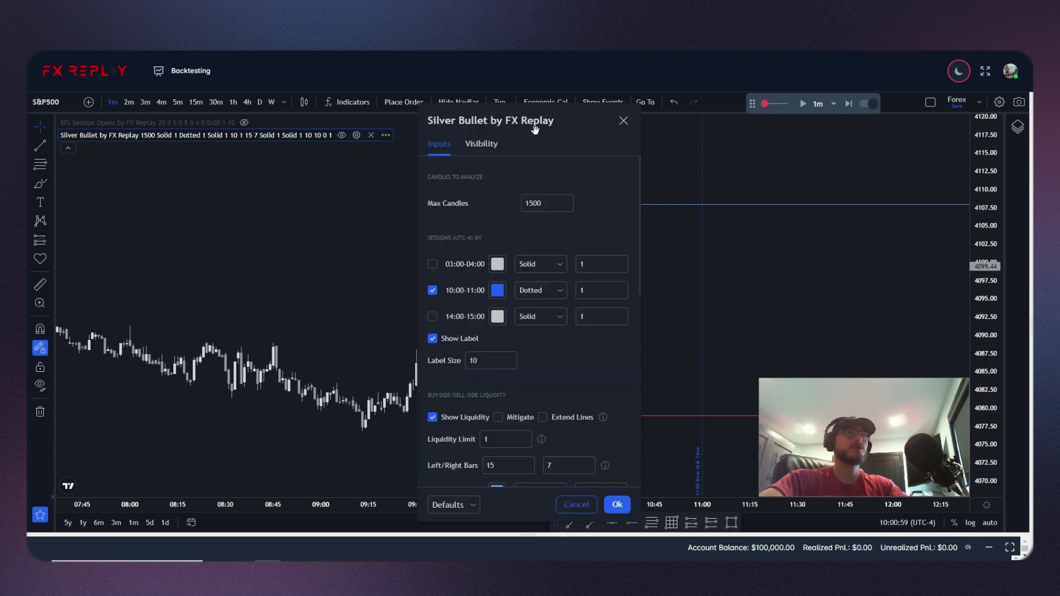
left_click_drag(534, 129, 200, 126)
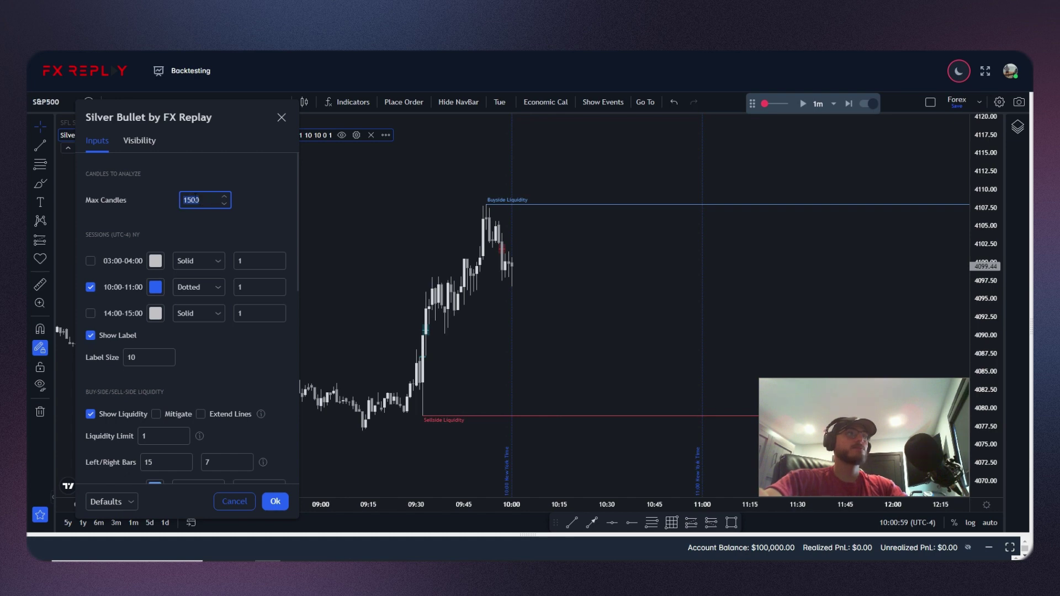
left_click(206, 185)
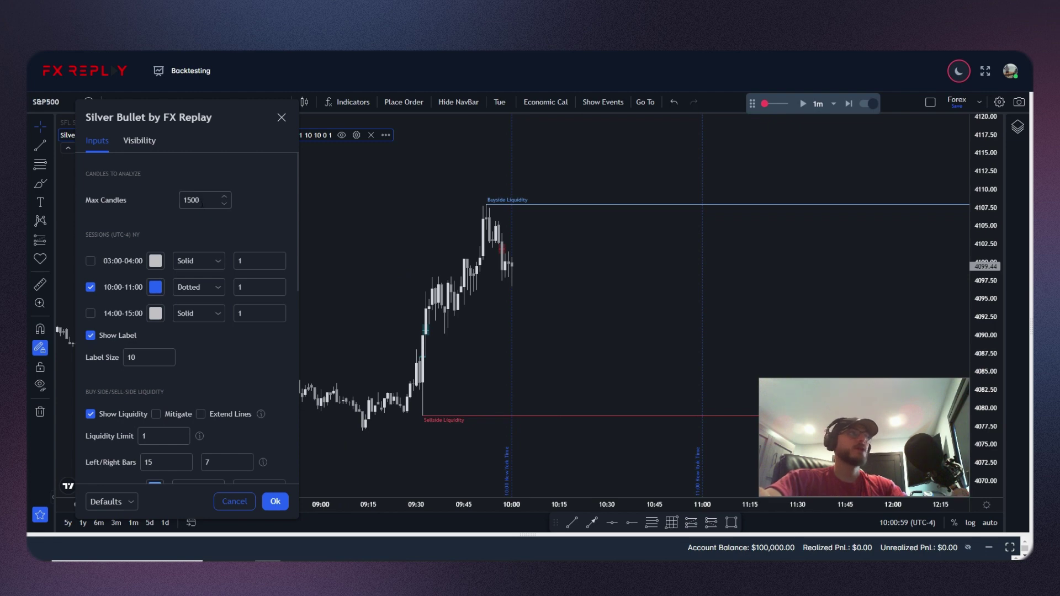
left_click_drag(216, 128, 229, 139)
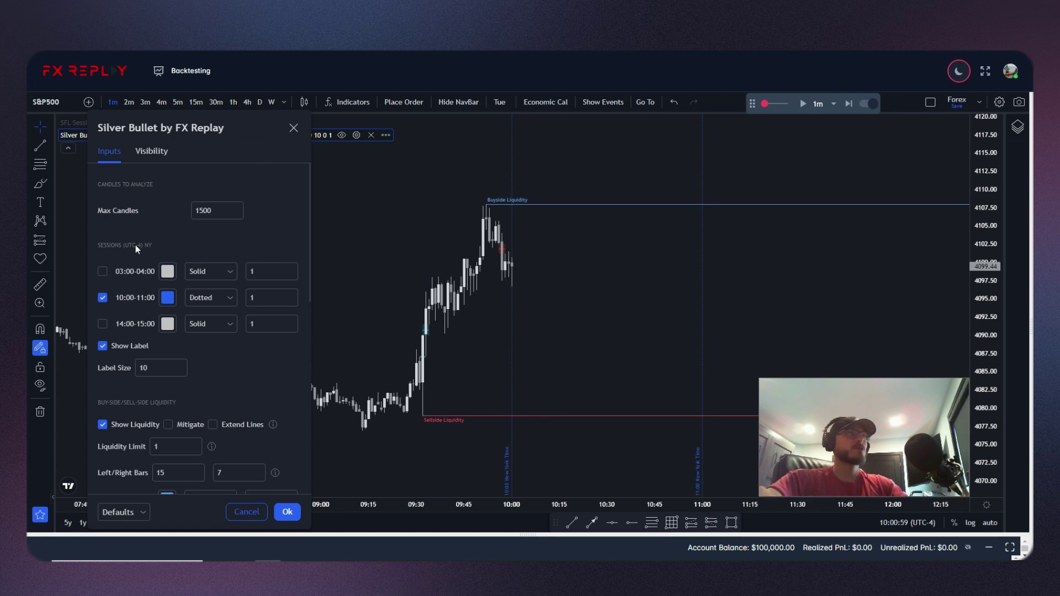
Try the 03:00-04:00 and 14:00-15:00 sessions, then switch both back off
left_click(102, 270)
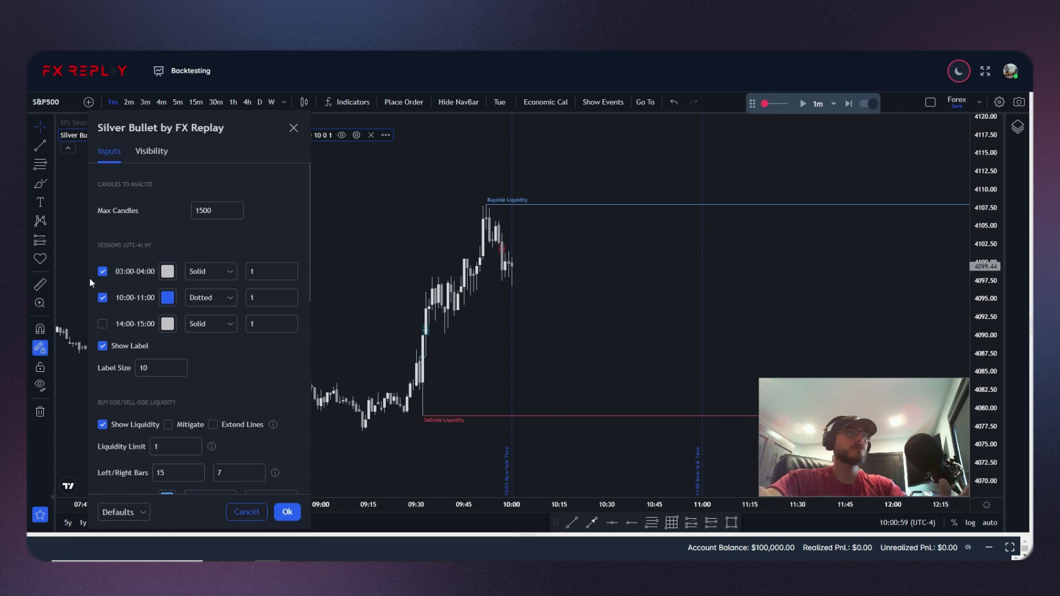
left_click(103, 324)
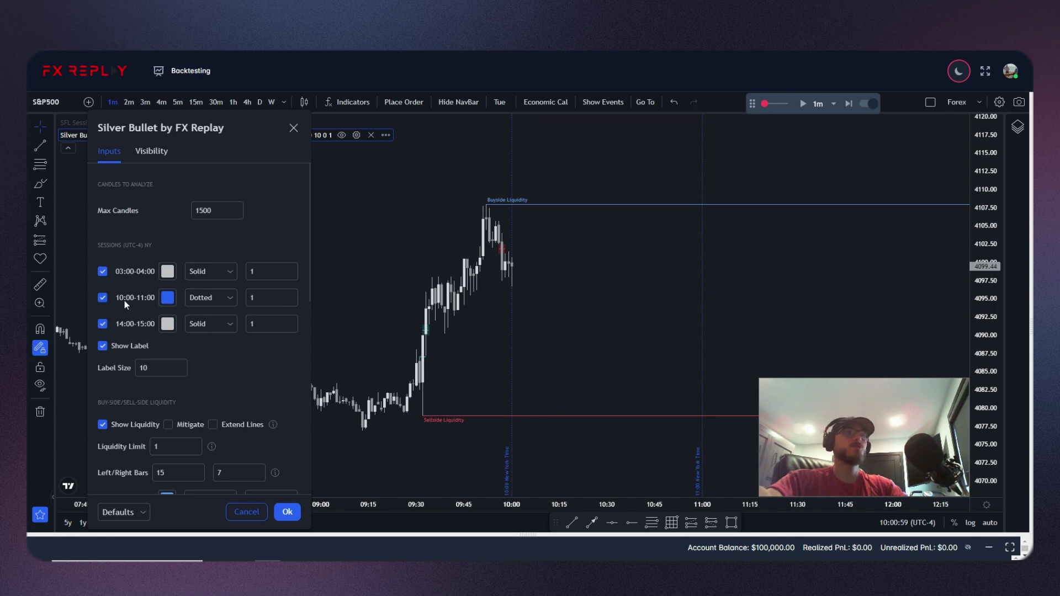
left_click(102, 324)
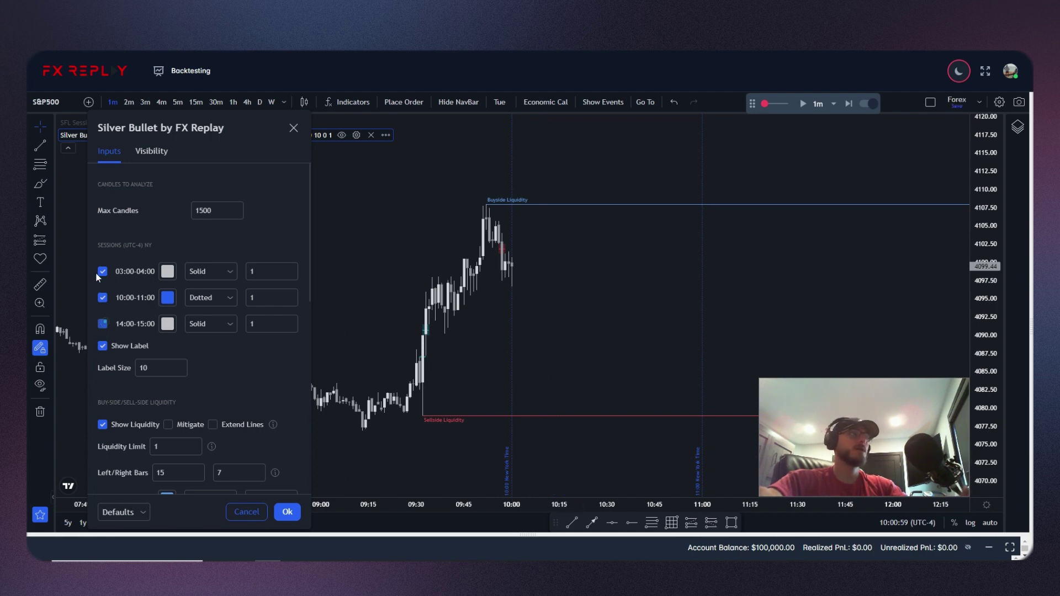
left_click(103, 271)
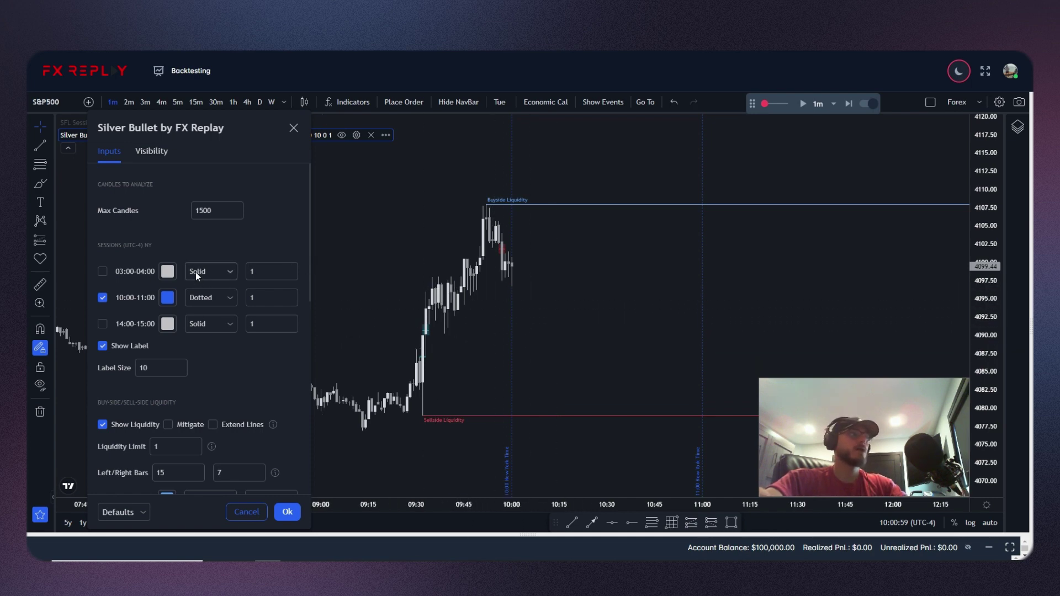
scroll(195, 273, "down", 5)
scroll(226, 268, "up", 1)
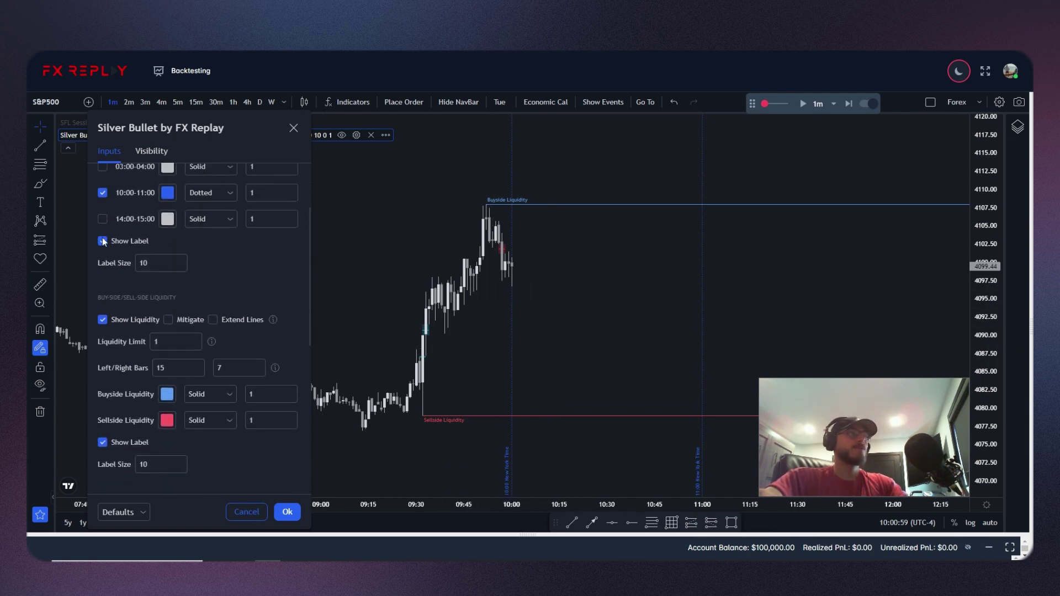
left_click(101, 241)
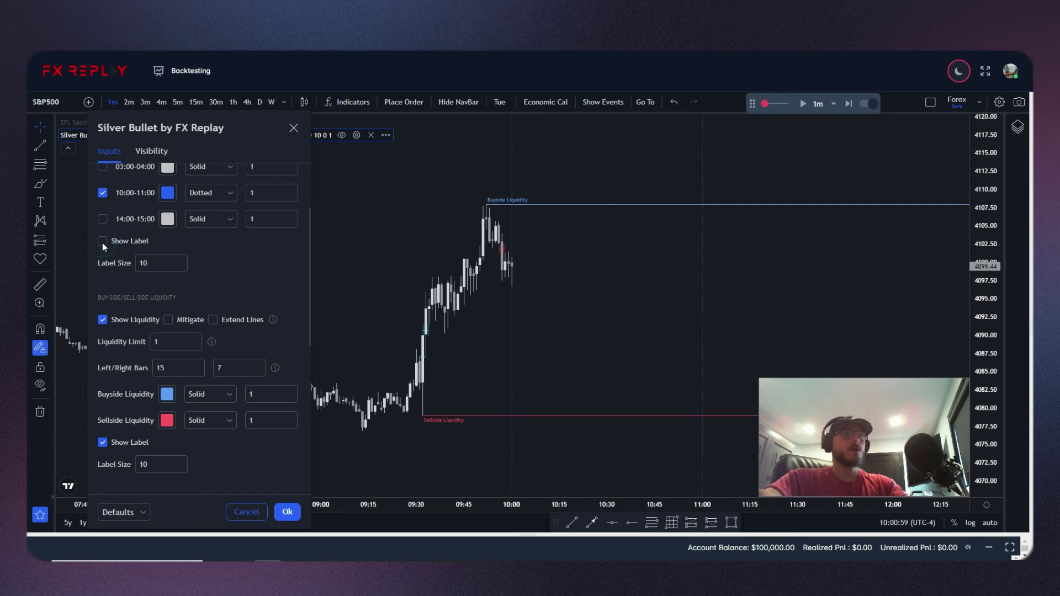
left_click(101, 241)
left_click(152, 264)
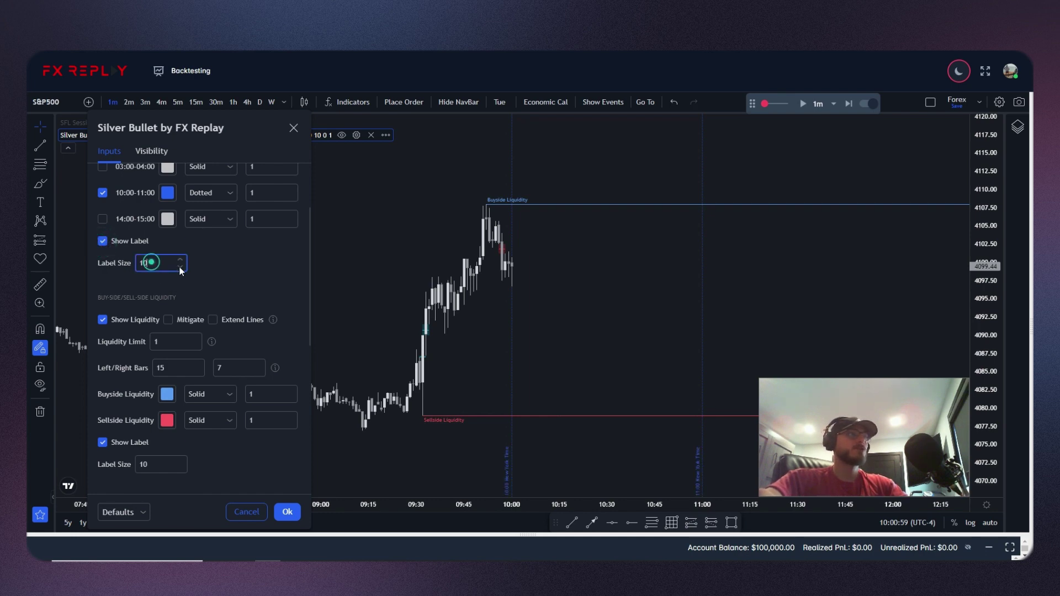
left_click(214, 257)
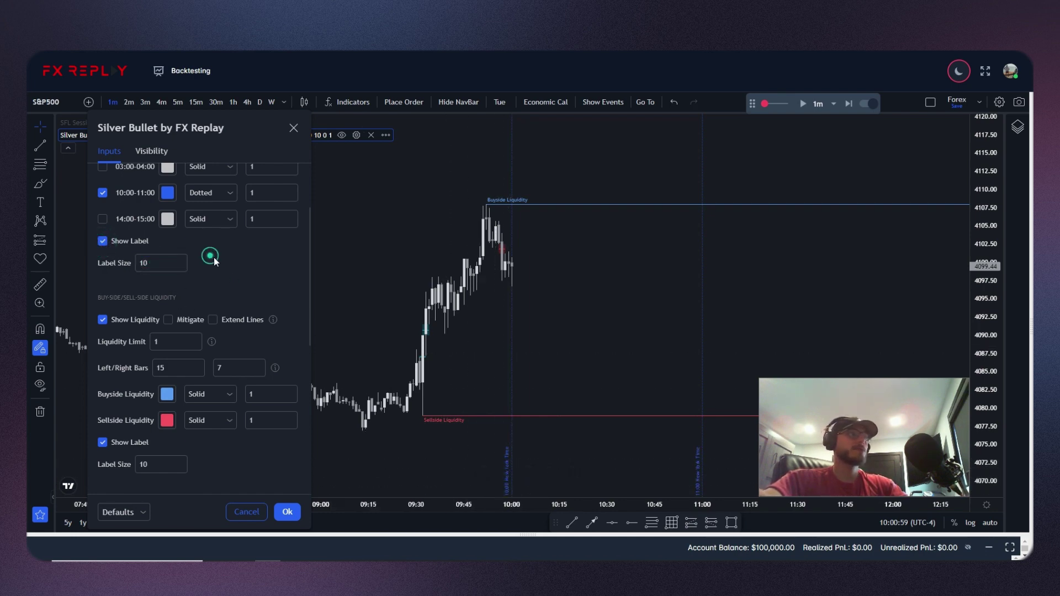
scroll(213, 257, "down", 2)
left_click(244, 238)
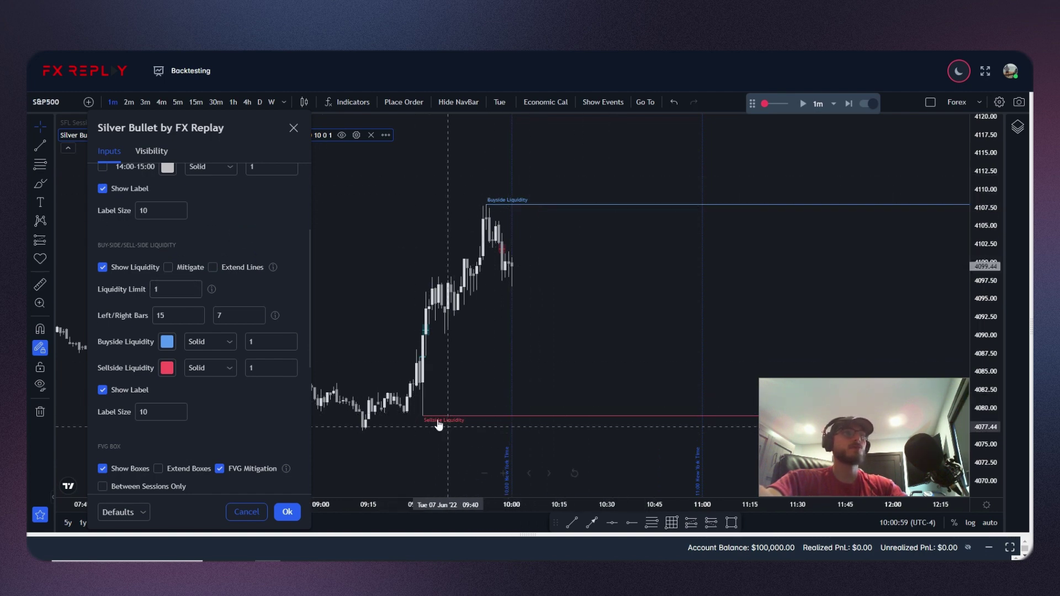
left_click(103, 267)
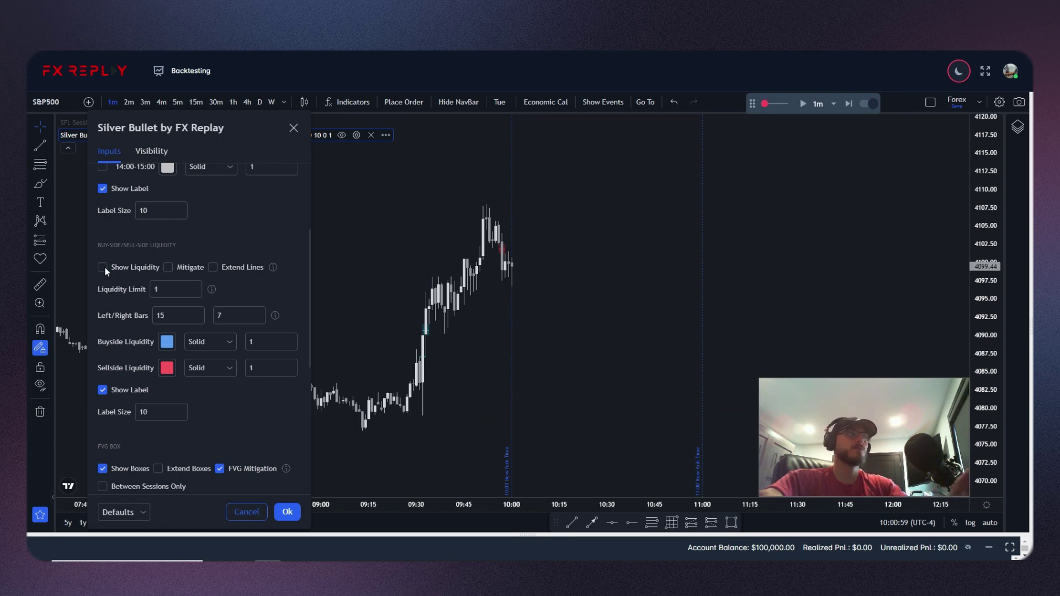
left_click(103, 267)
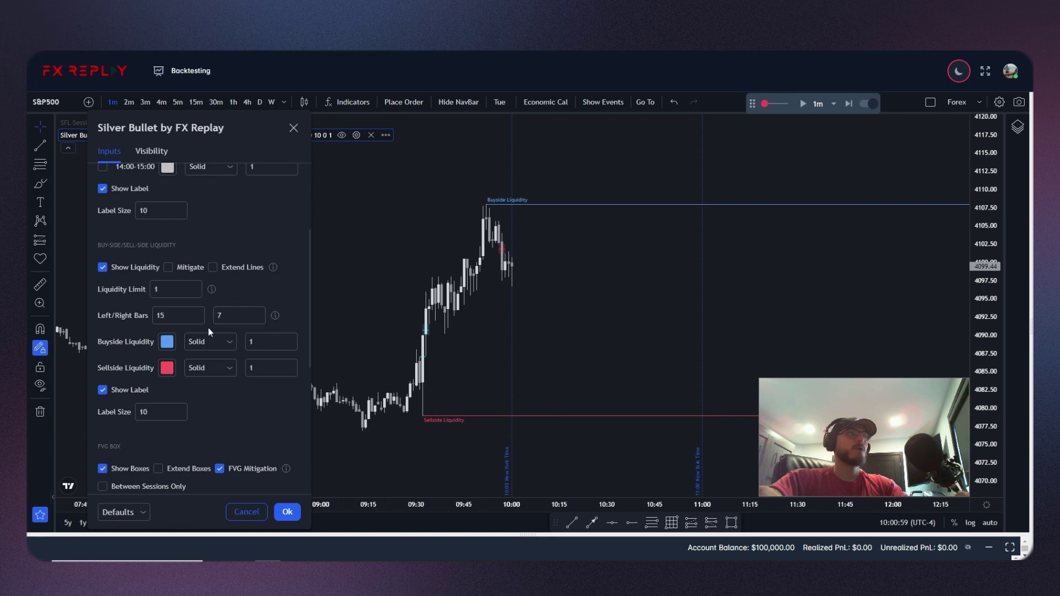
Raise the liquidity limit to 3 and hide mitigated liquidity levels
left_click(194, 287)
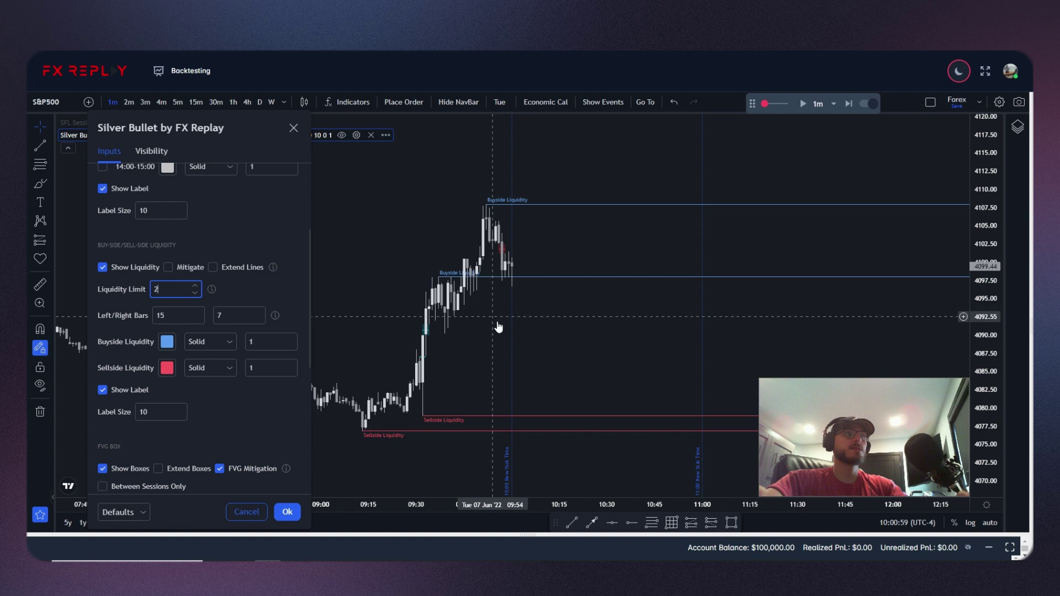
scroll(494, 325, "down", 2)
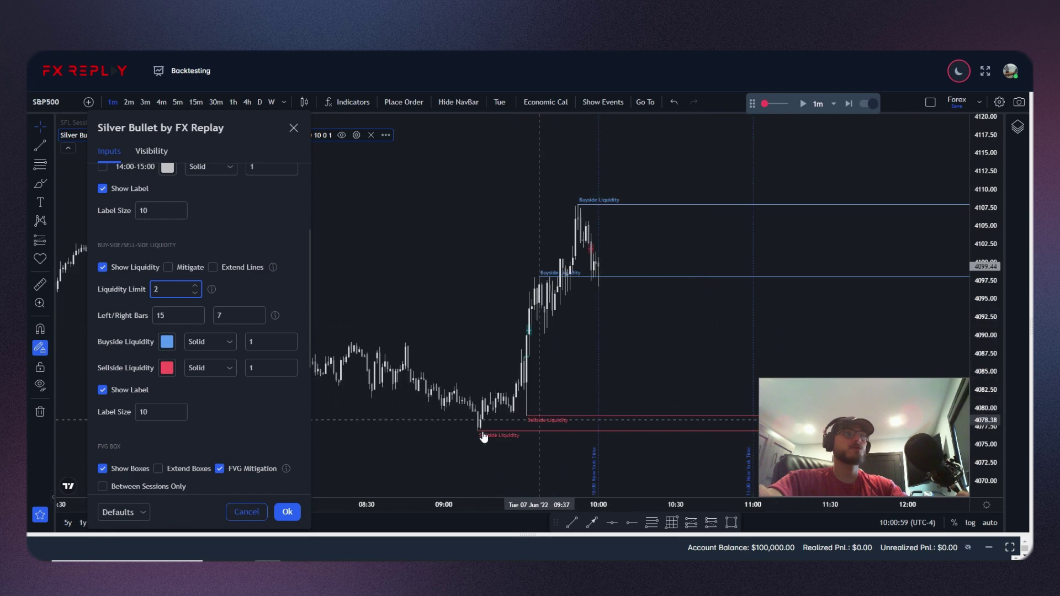
left_click(194, 286)
scroll(492, 386, "down", 3)
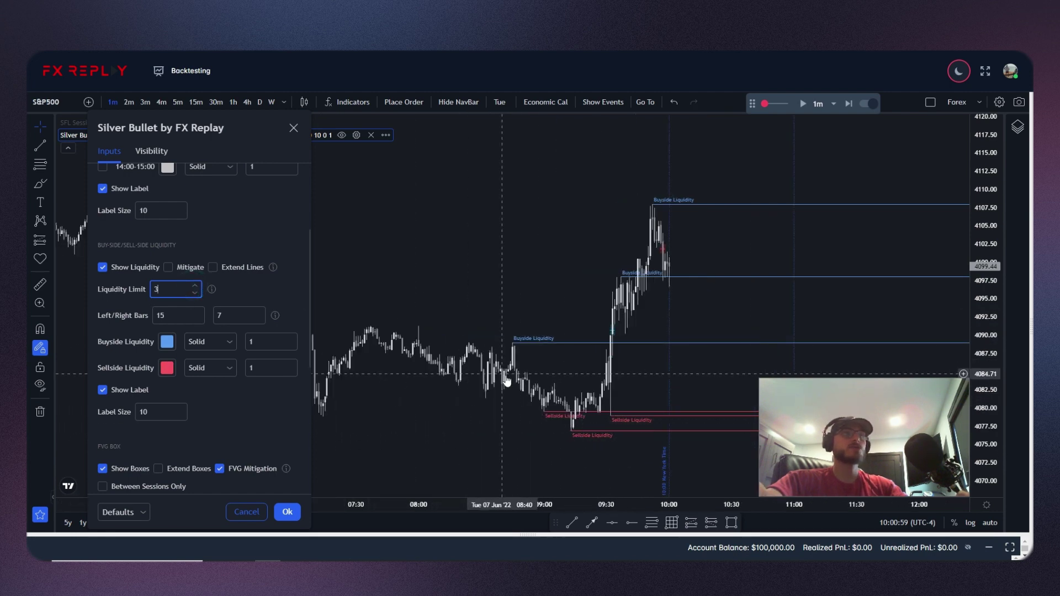
scroll(643, 393, "up", 3)
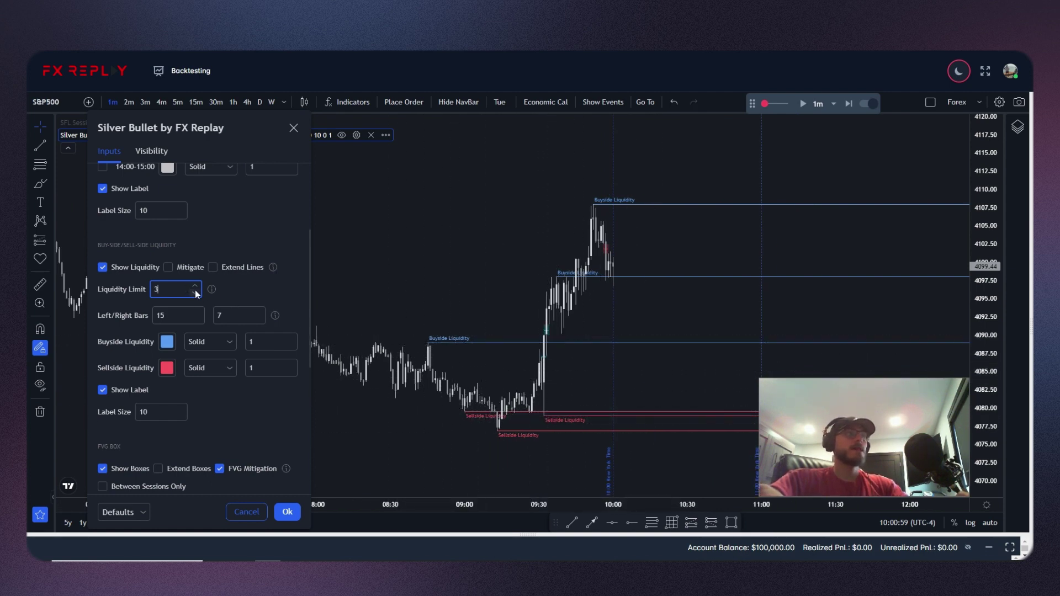
left_click(168, 267)
scroll(477, 198, "down", 2)
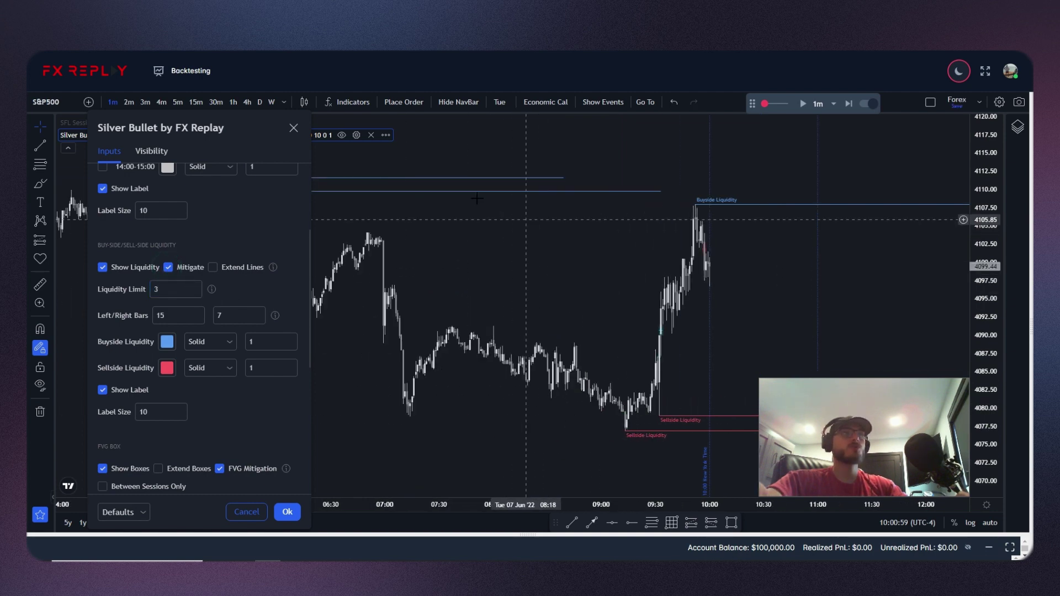
scroll(477, 198, "down", 3)
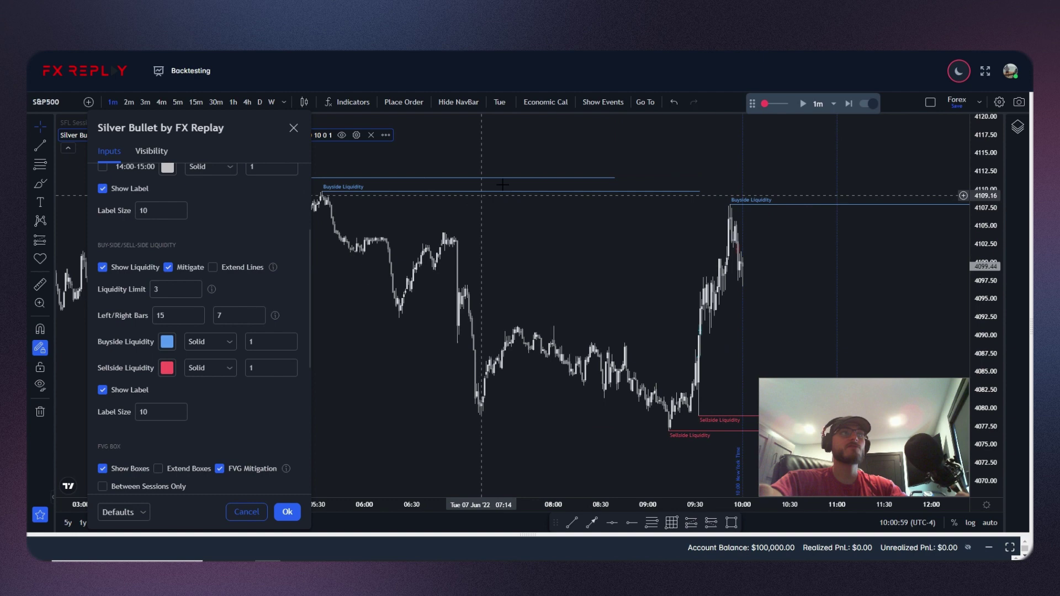
scroll(503, 188, "down", 1)
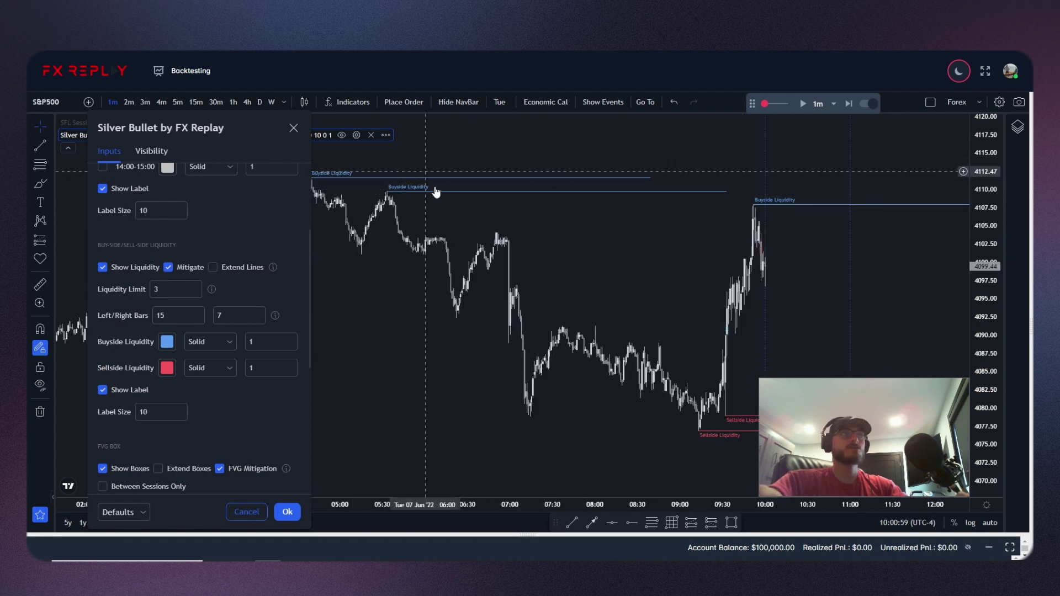
Extend liquidity lines to the chart's right edge and set label size 9, labels still shown
left_click(232, 268)
scroll(790, 282, "up", 3)
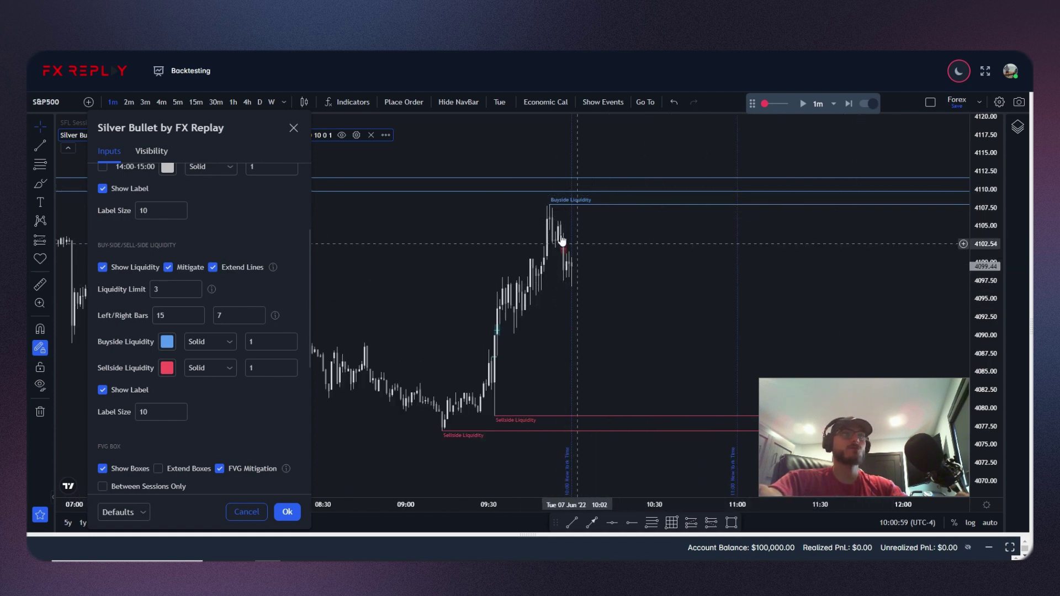
scroll(652, 236, "down", 1)
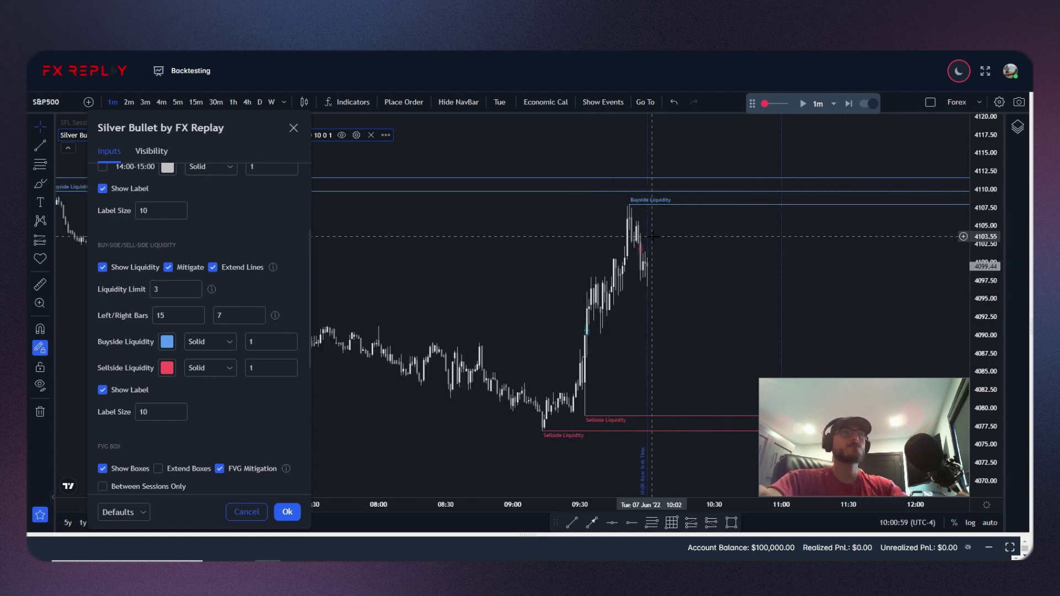
scroll(652, 236, "down", 1)
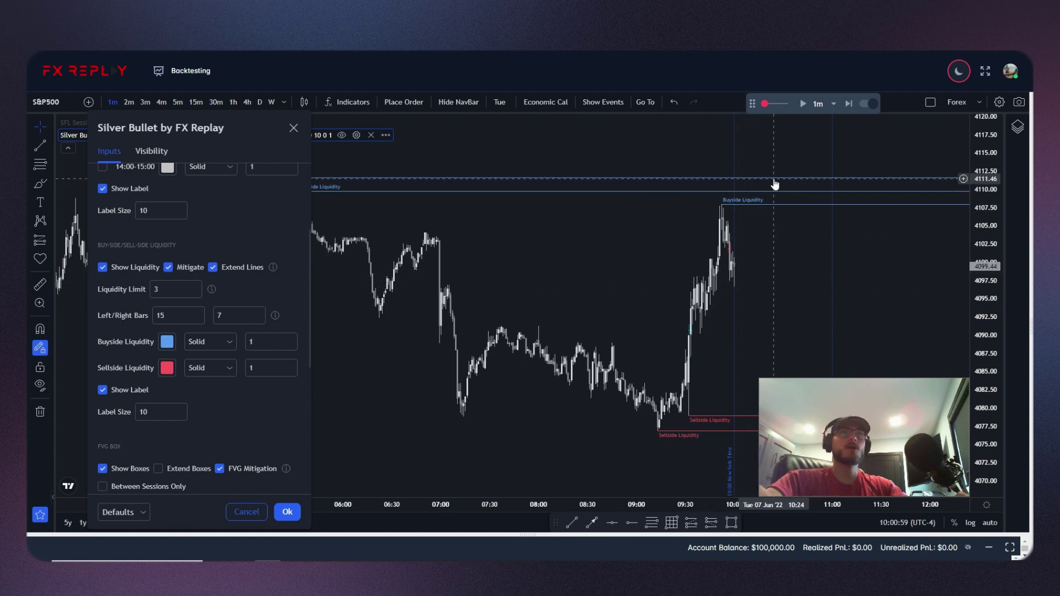
scroll(775, 184, "up", 2)
scroll(747, 216, "up", 2)
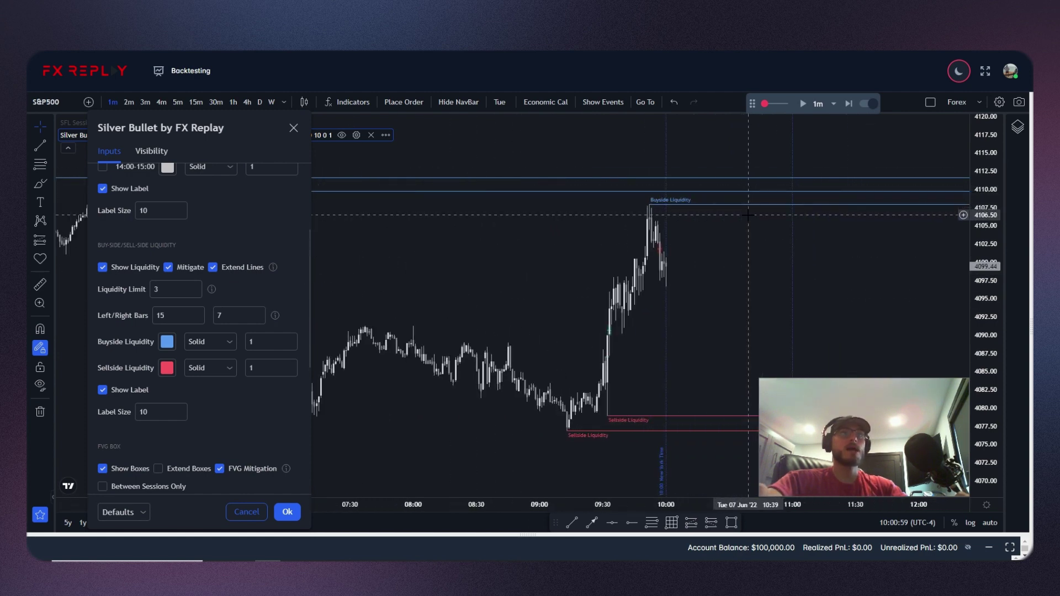
scroll(747, 216, "up", 1)
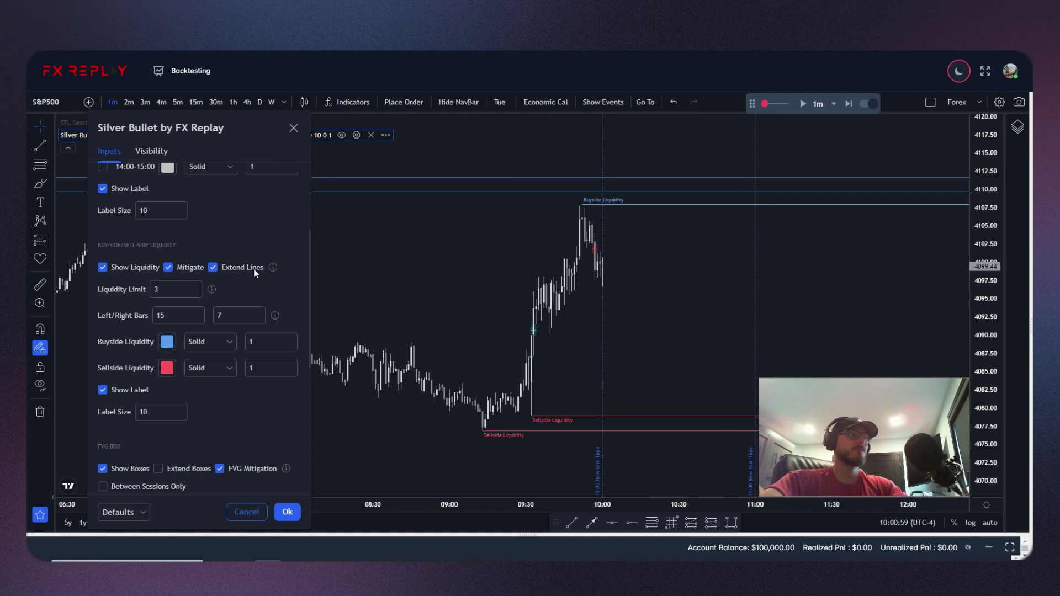
scroll(259, 276, "down", 1)
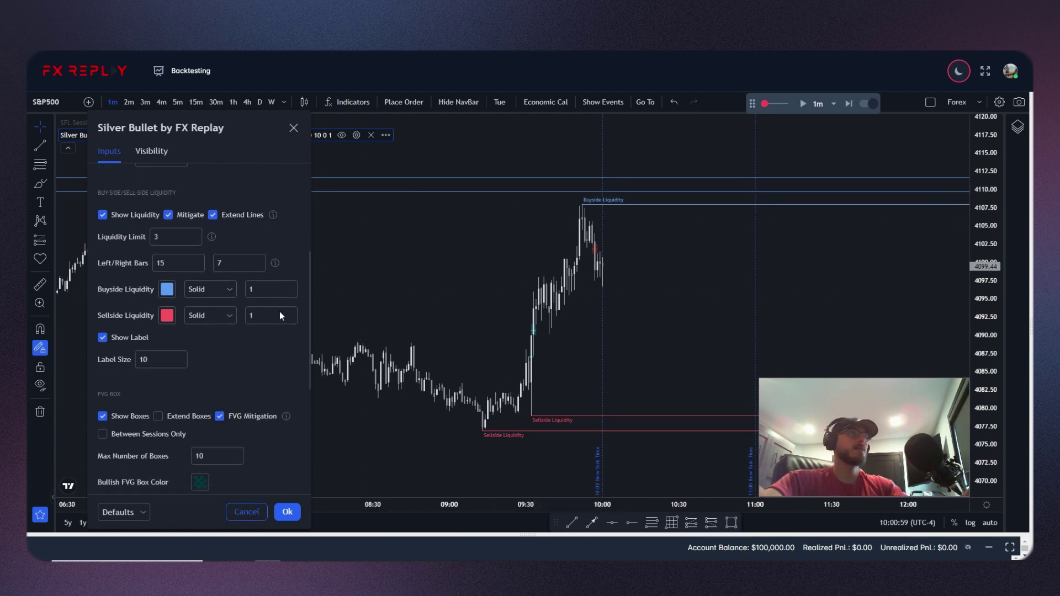
left_click(181, 364)
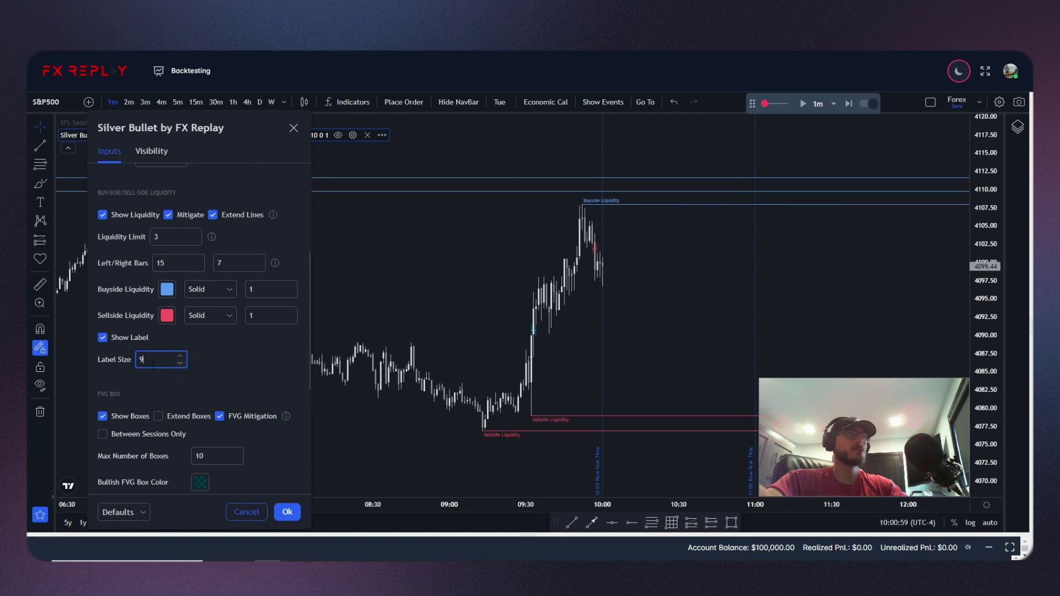
left_click(124, 340)
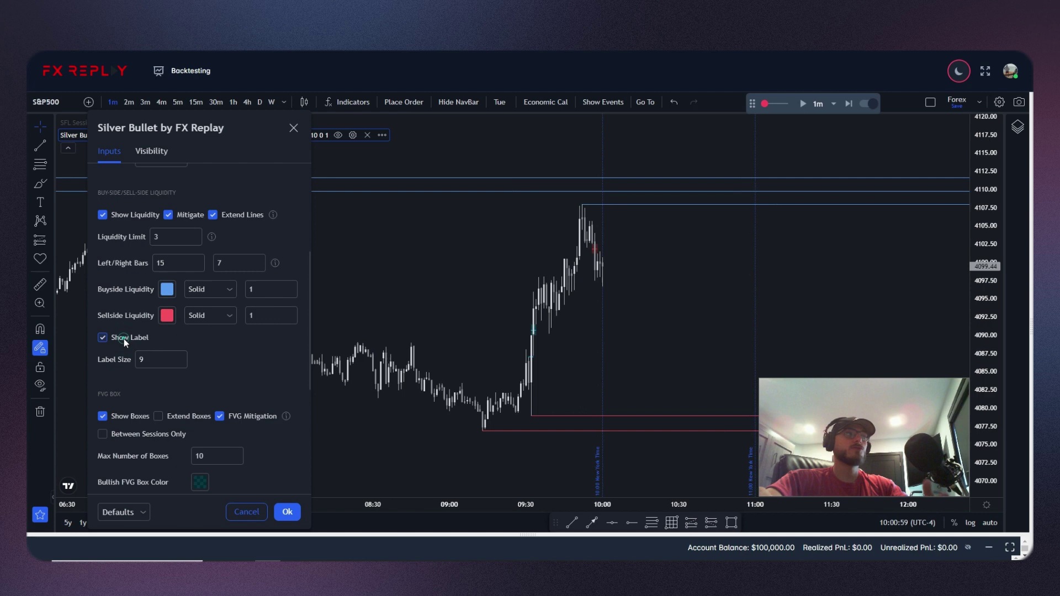
left_click(124, 339)
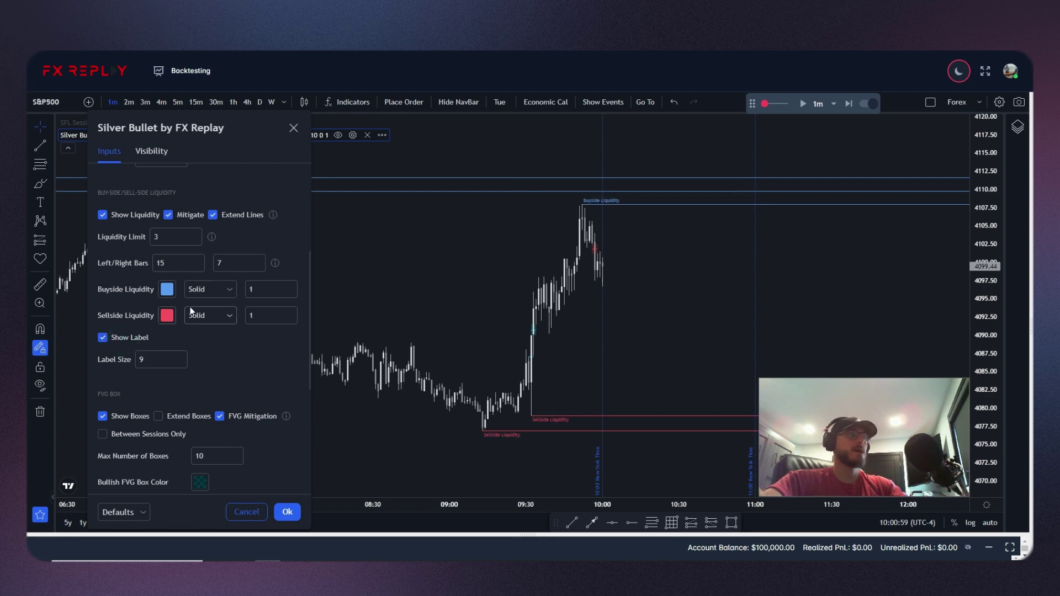
Keep FVG boxes shown but not extended across the chart
scroll(190, 305, "down", 1)
scroll(198, 303, "down", 1)
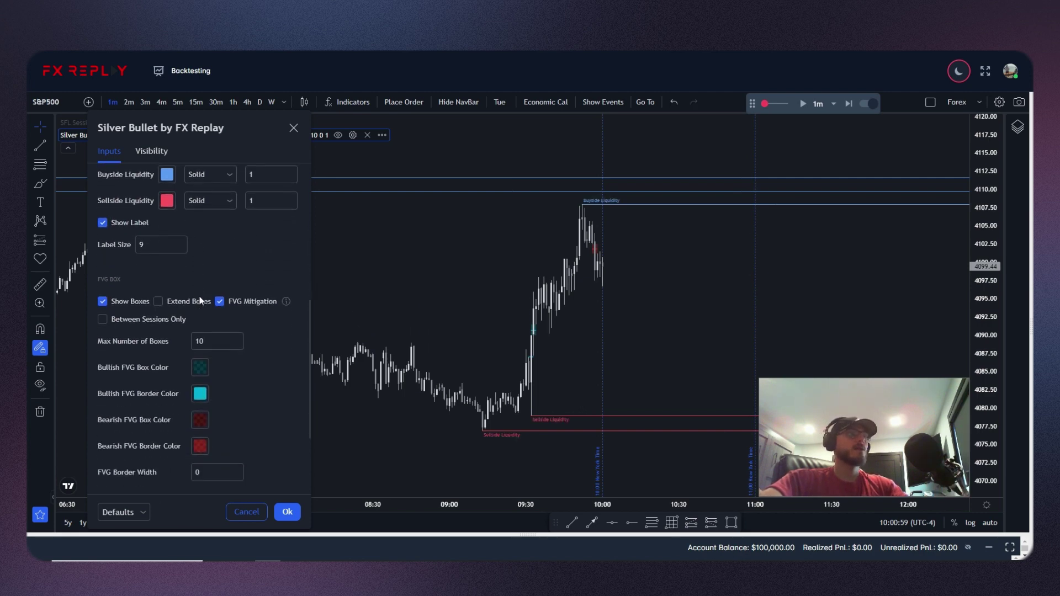
scroll(199, 302, "down", 1)
scroll(578, 269, "up", 1)
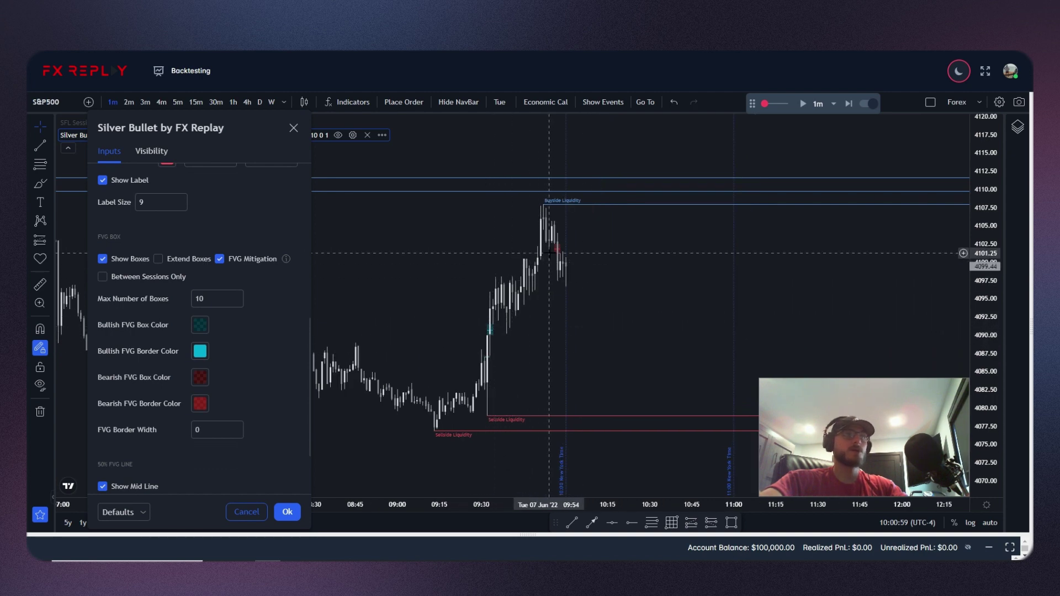
left_click(107, 260)
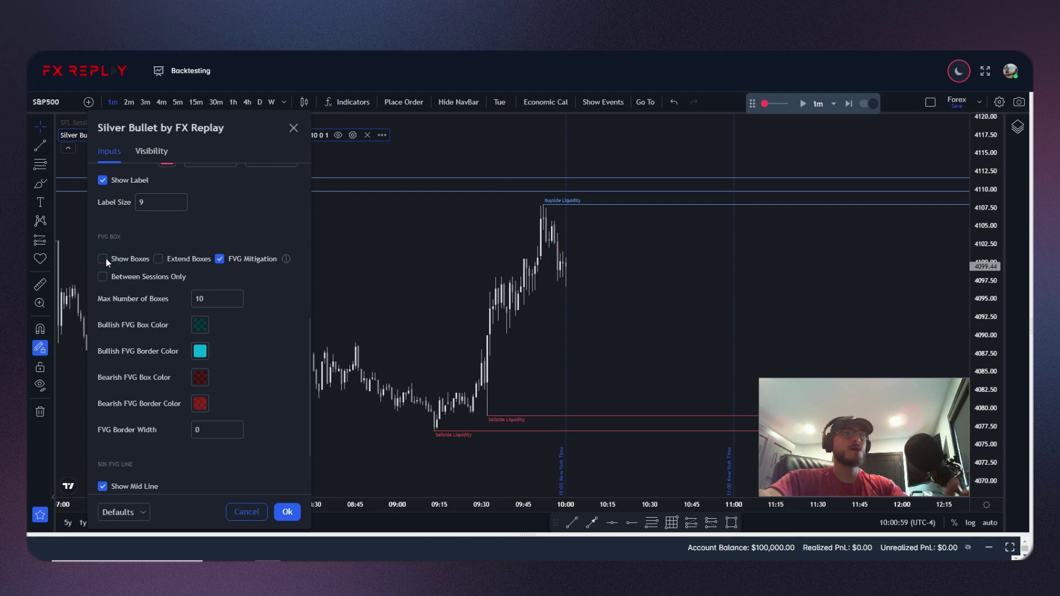
left_click(104, 259)
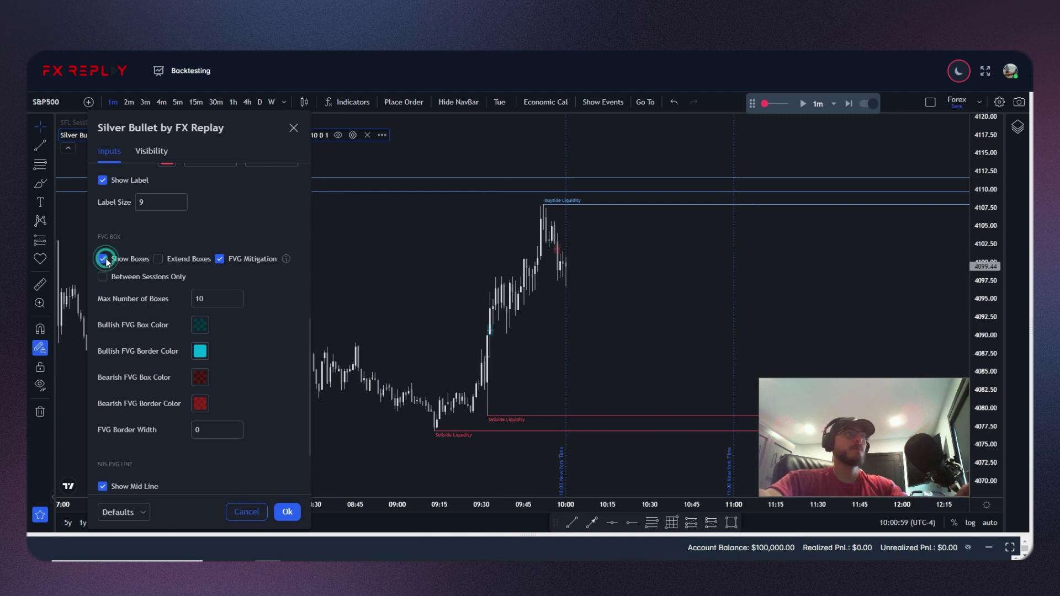
left_click(165, 259)
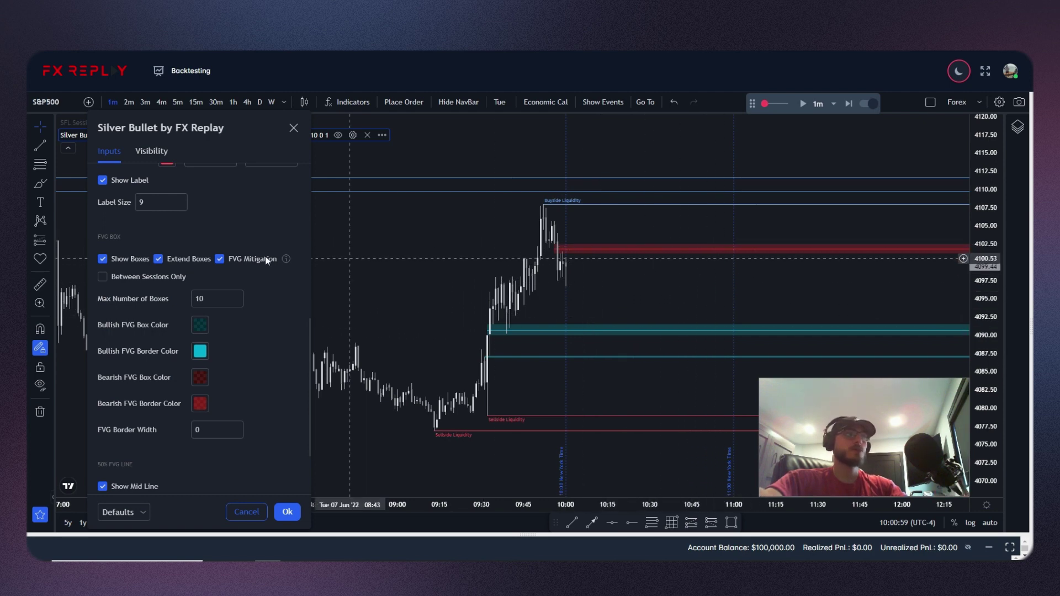
left_click(159, 259)
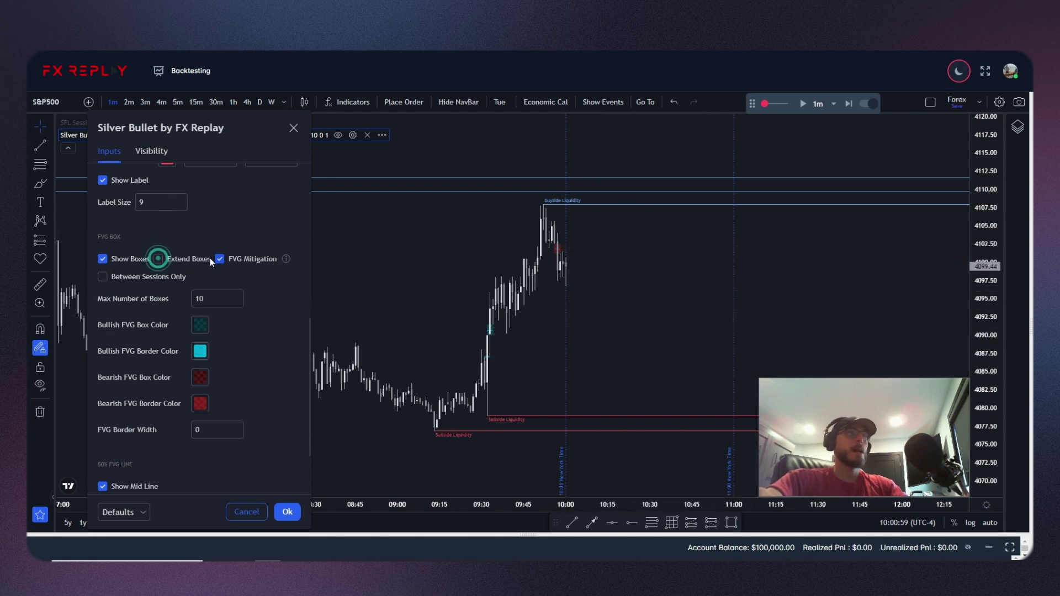
Turn FVG mitigation off, enable Between Sessions Only, apply, and advance the replay a minute
left_click(219, 259)
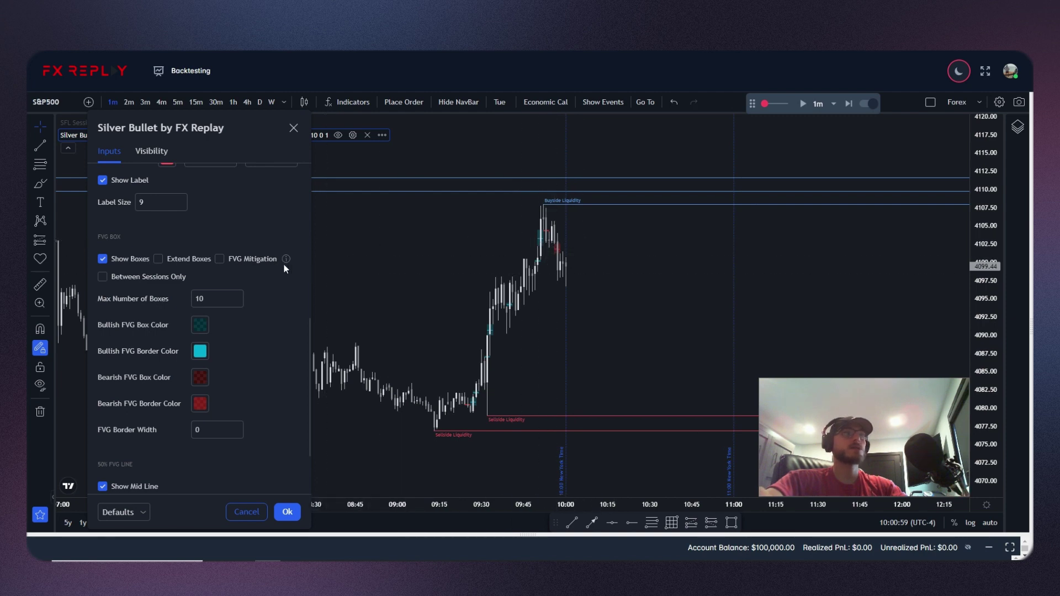
left_click(220, 258)
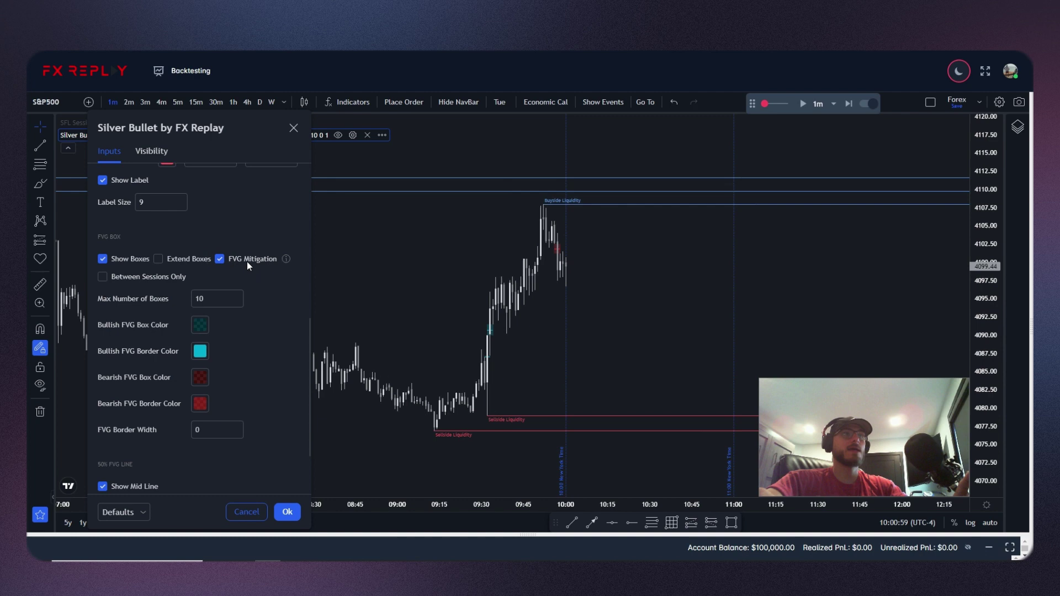
left_click(219, 259)
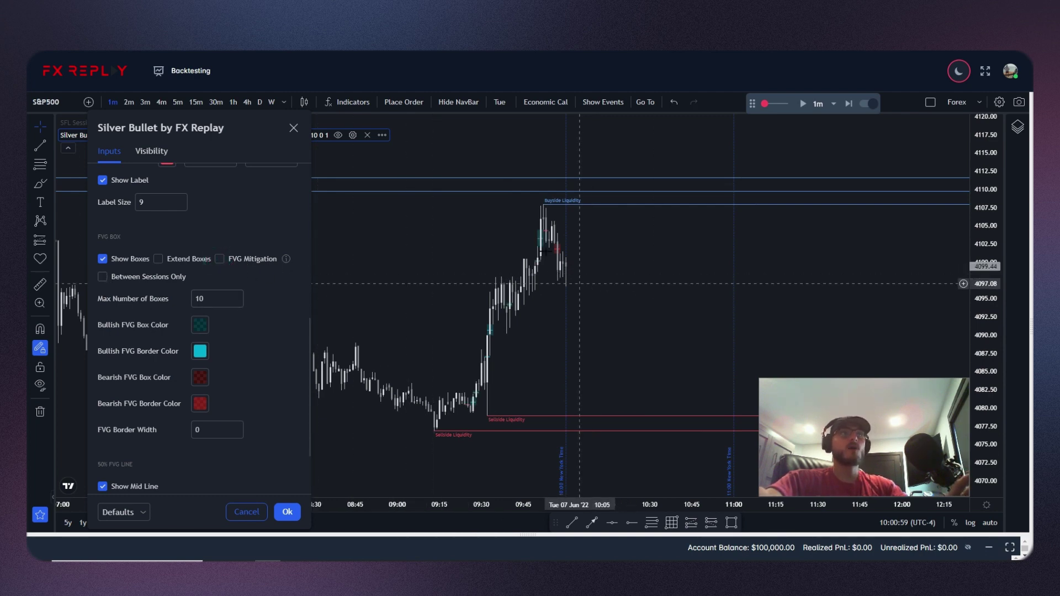
left_click(102, 275)
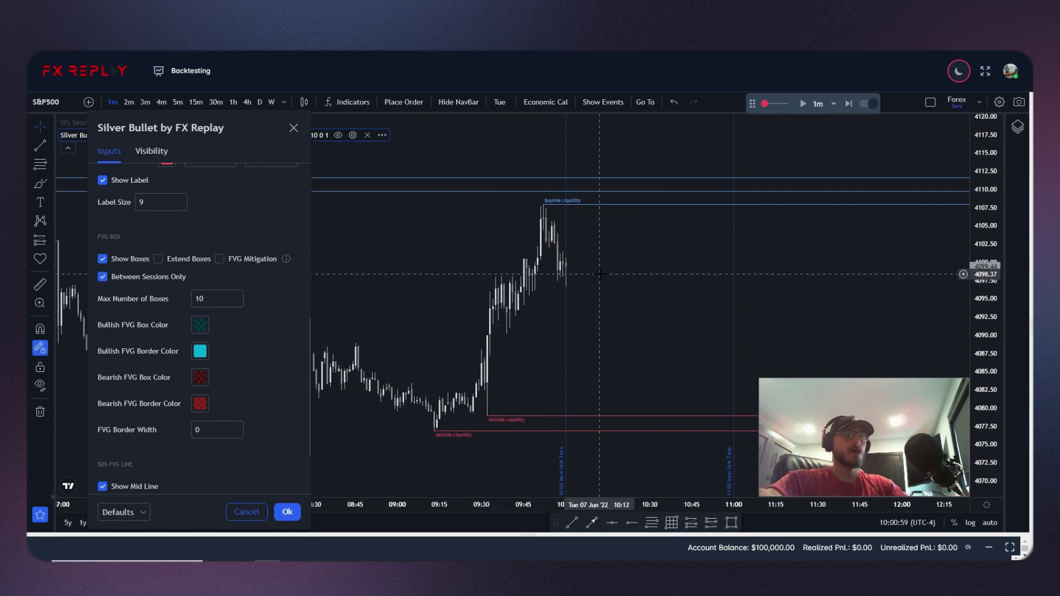
key("Return")
key("Right")
key("Right")
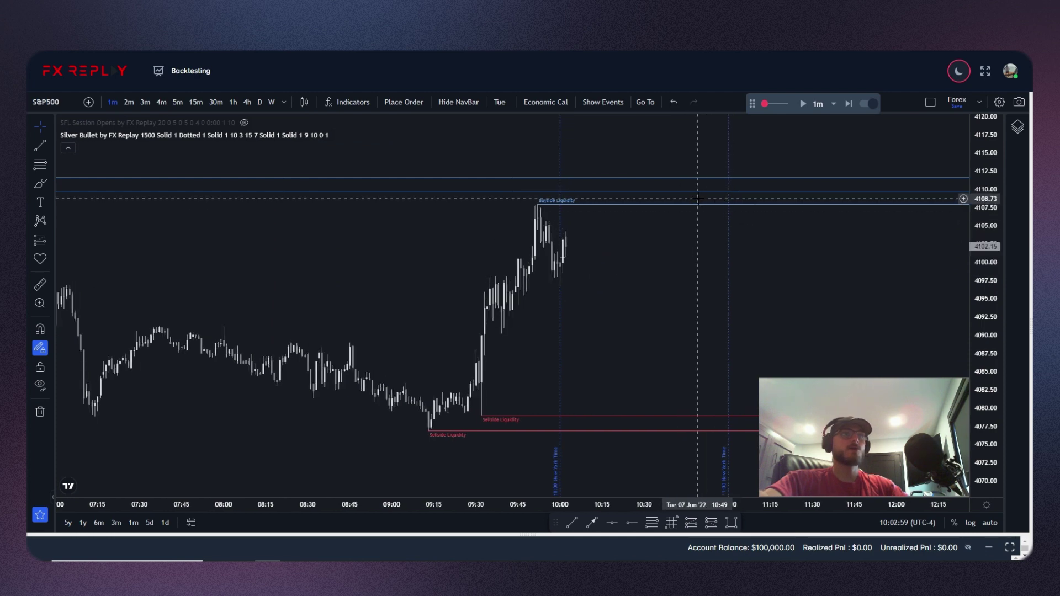
Advance the replay a minute and reconfirm Silver Bullet settings with the 50% FVG mid line on
key("Right")
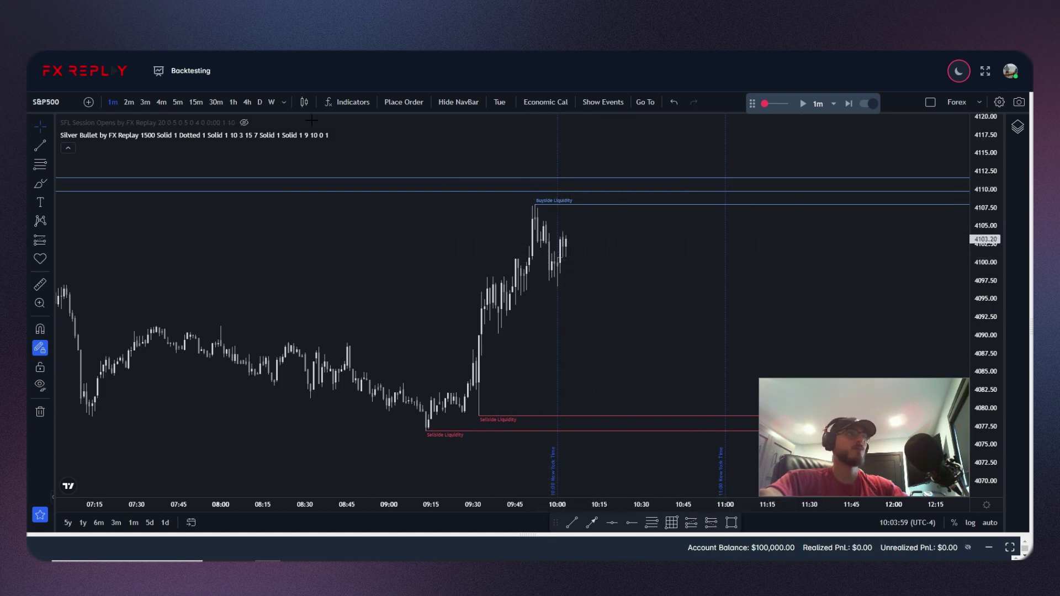
left_click(352, 135)
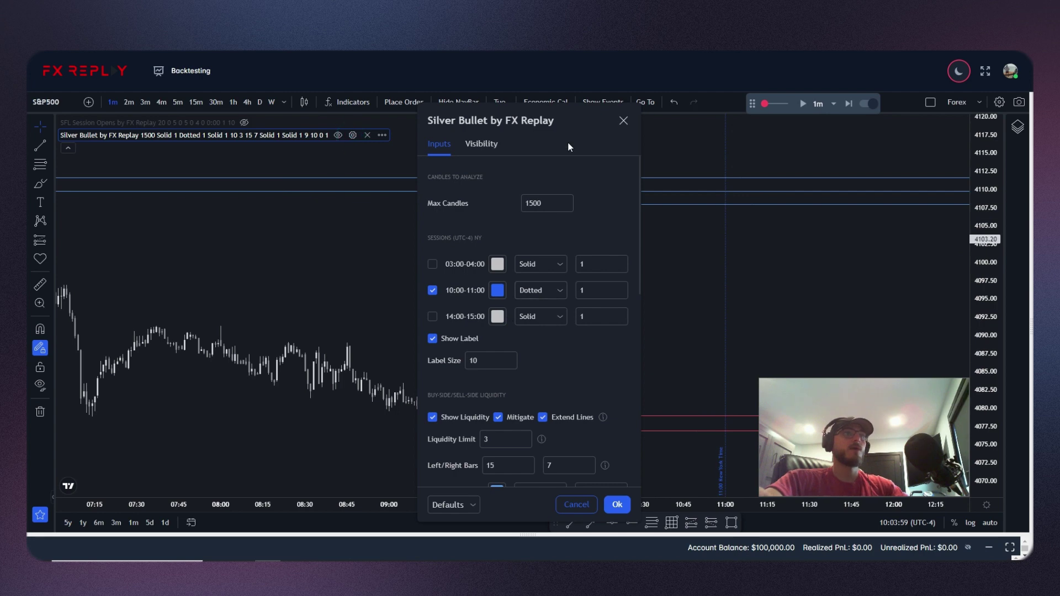
left_click_drag(567, 141, 193, 131)
scroll(206, 319, "down", 10)
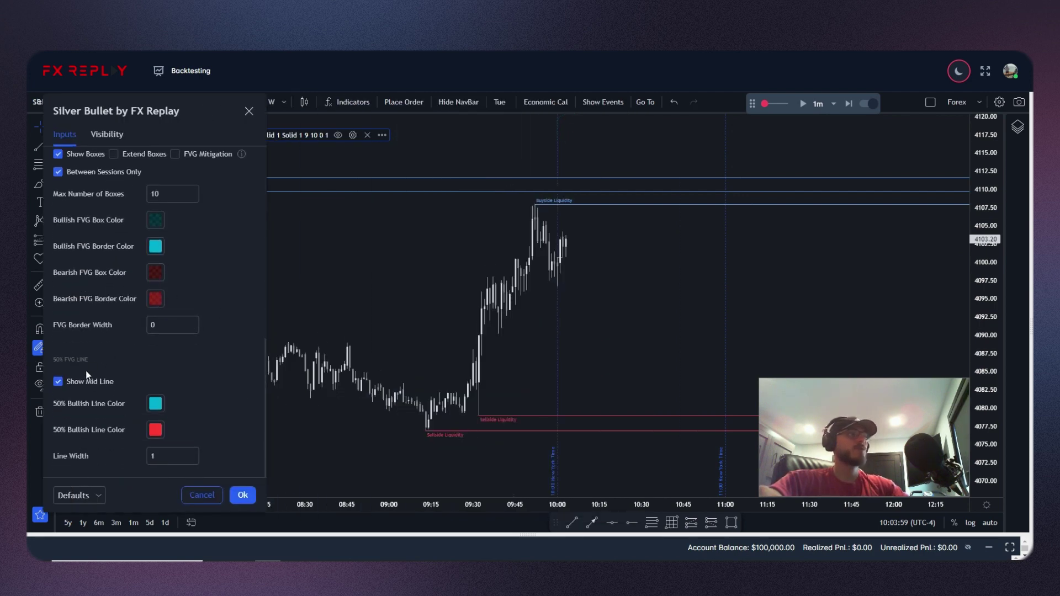
left_click(58, 381)
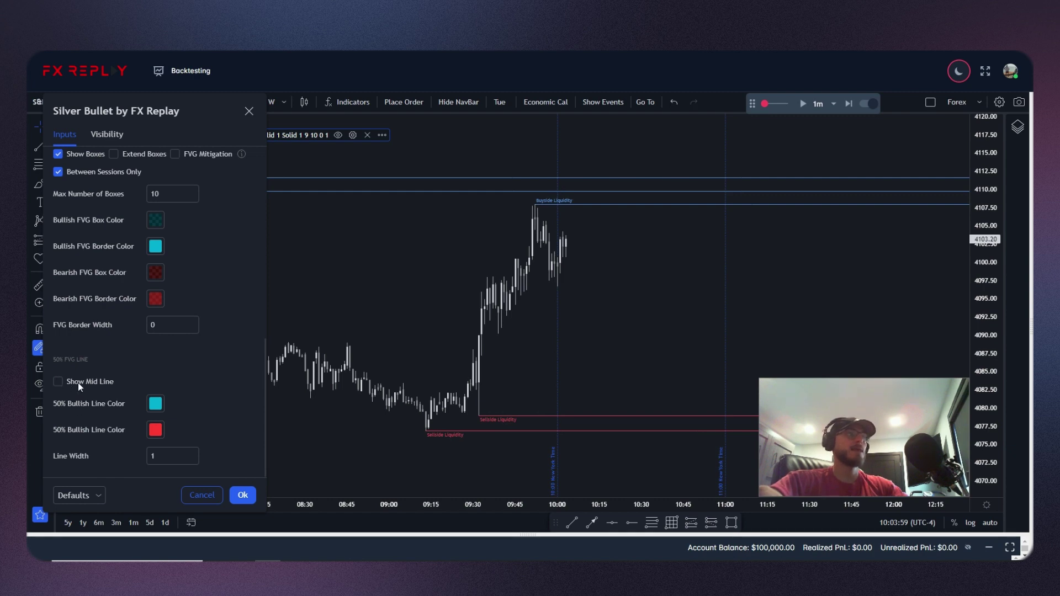
left_click(58, 382)
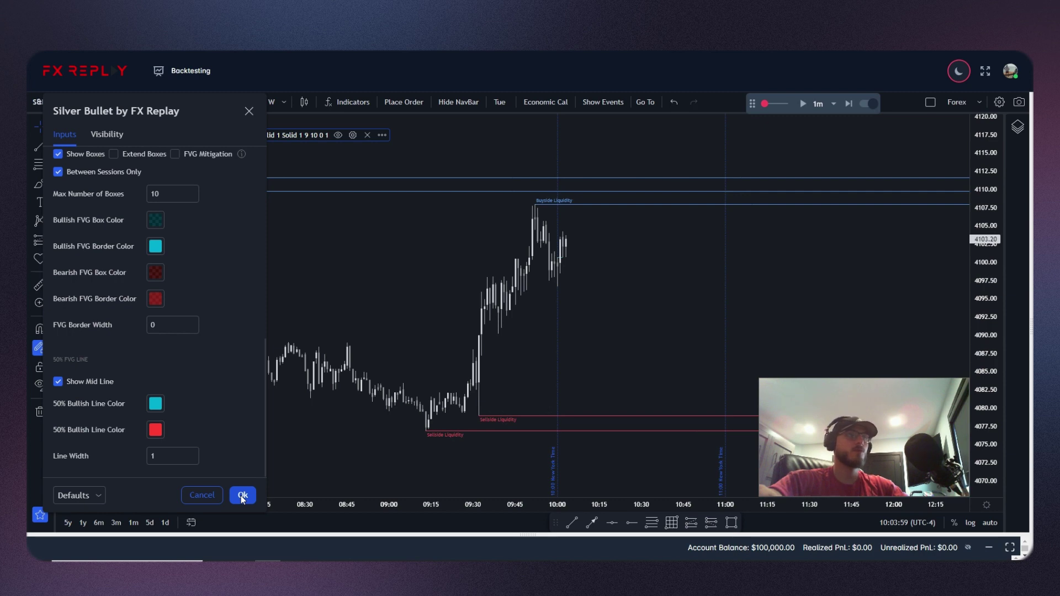
left_click(242, 496)
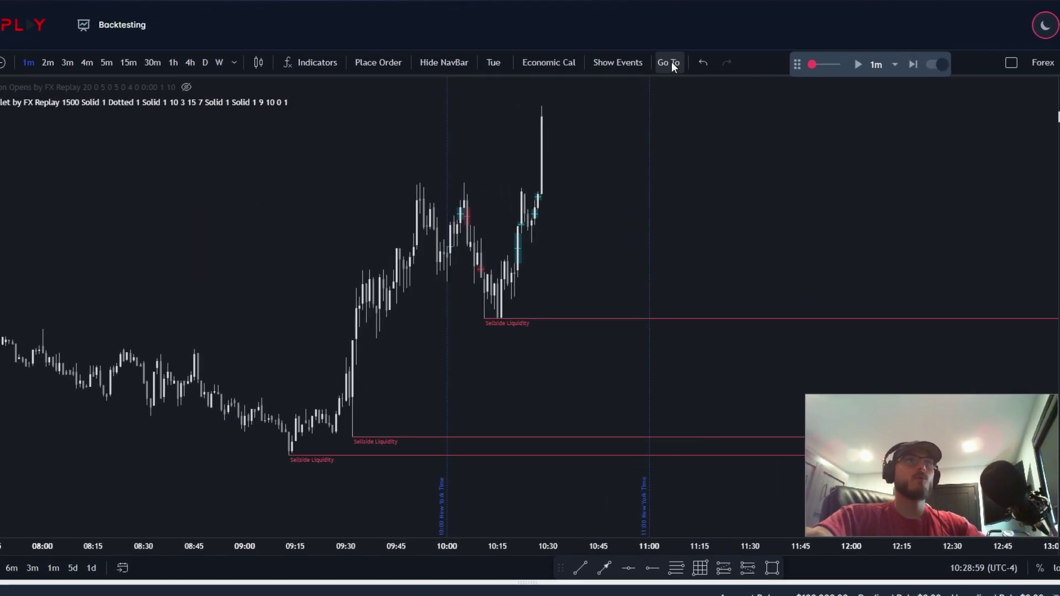
In Go To custom settings, unstar Next Session Settings, star New York Session, start it at 07:00
left_click(646, 103)
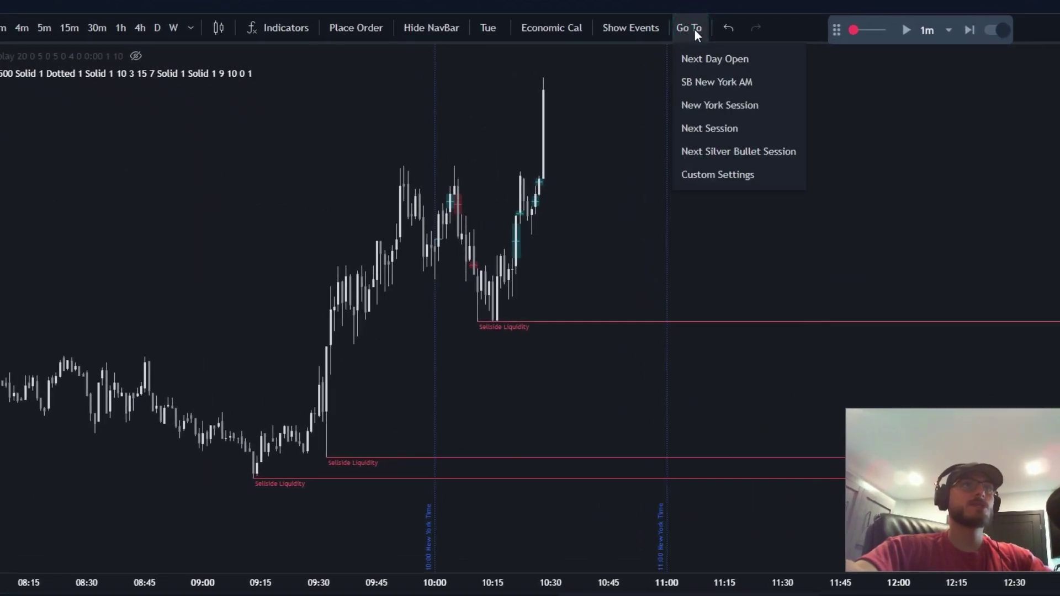
left_click(726, 174)
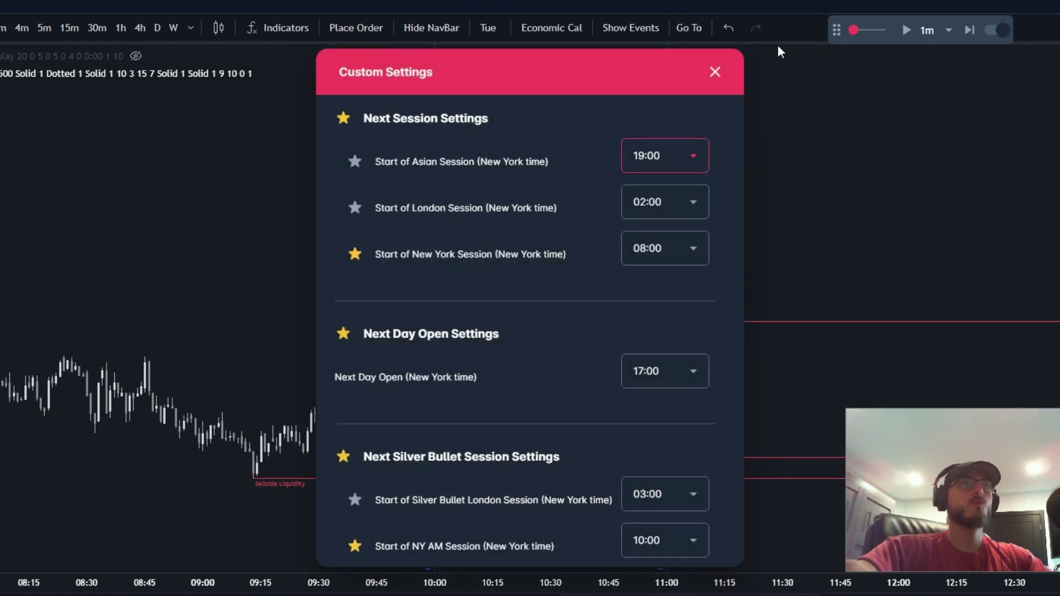
left_click(344, 118)
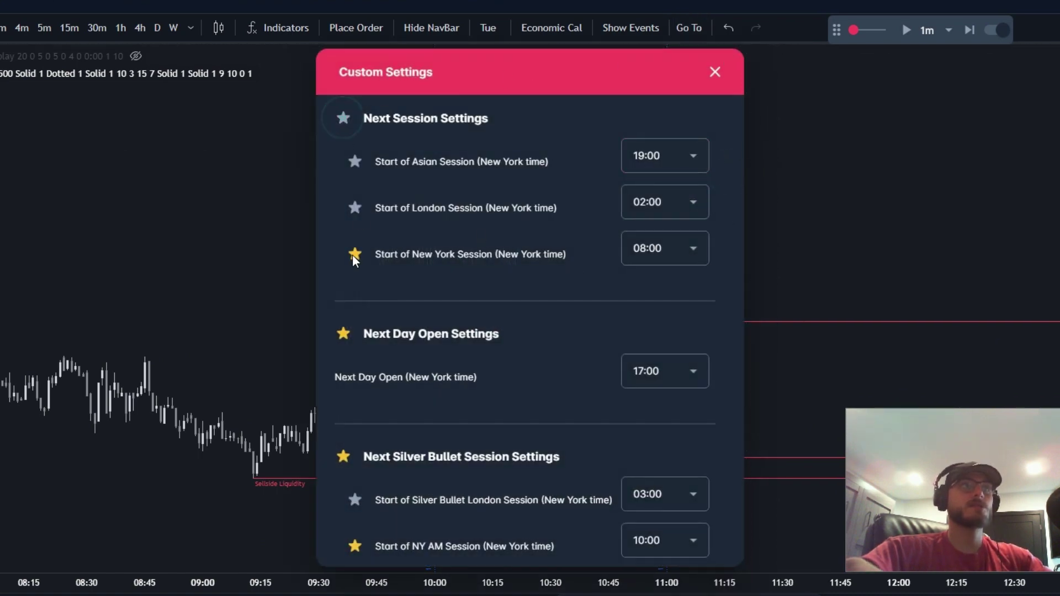
left_click(345, 117)
left_click(342, 118)
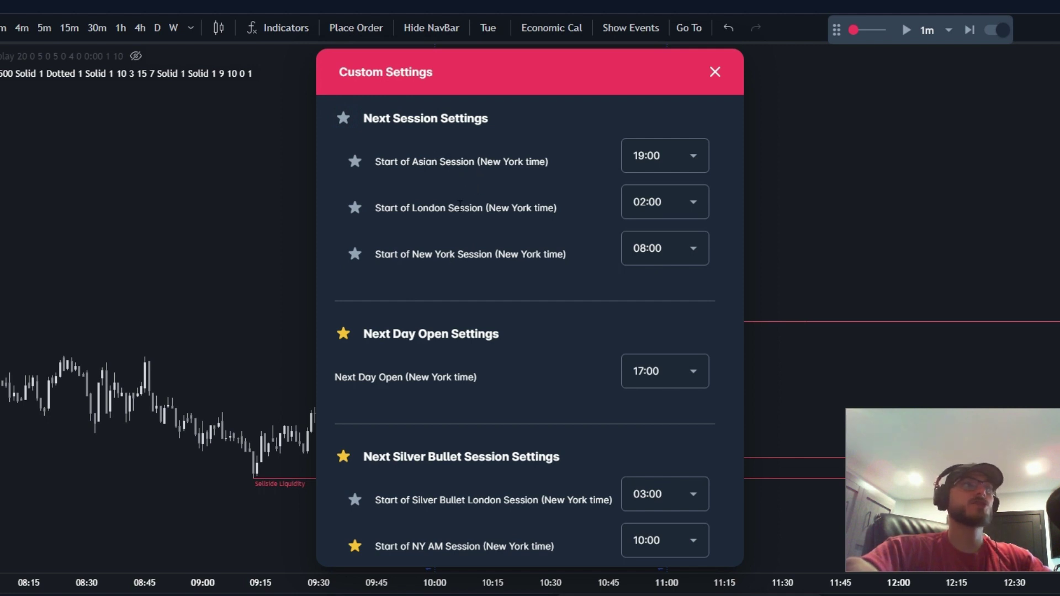
left_click(355, 254)
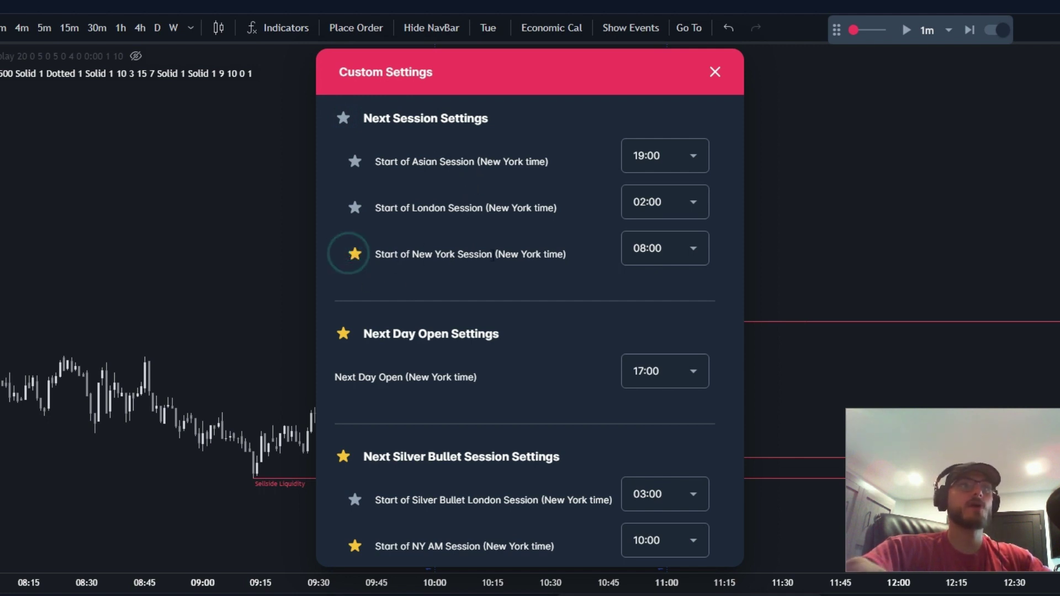
left_click(696, 256)
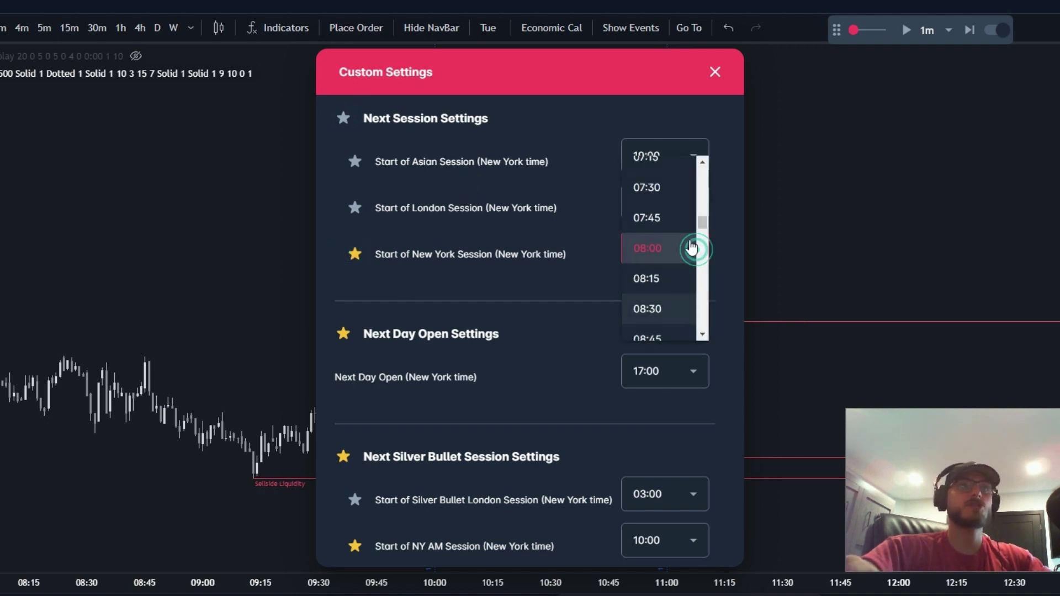
scroll(664, 223, "up", 2)
left_click(662, 199)
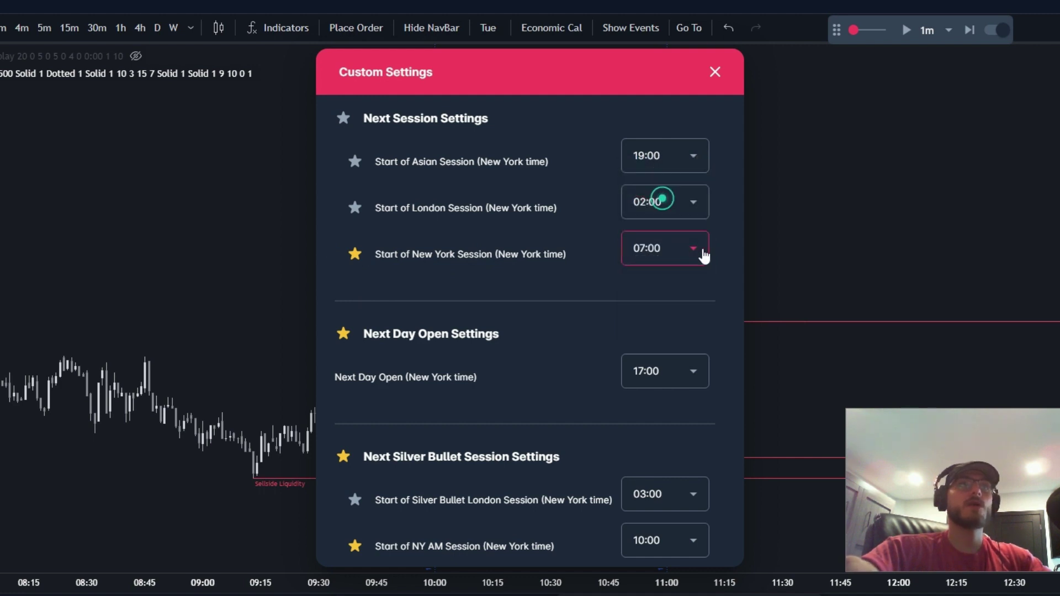
left_click(712, 278)
scroll(601, 240, "down", 1)
scroll(601, 243, "down", 2)
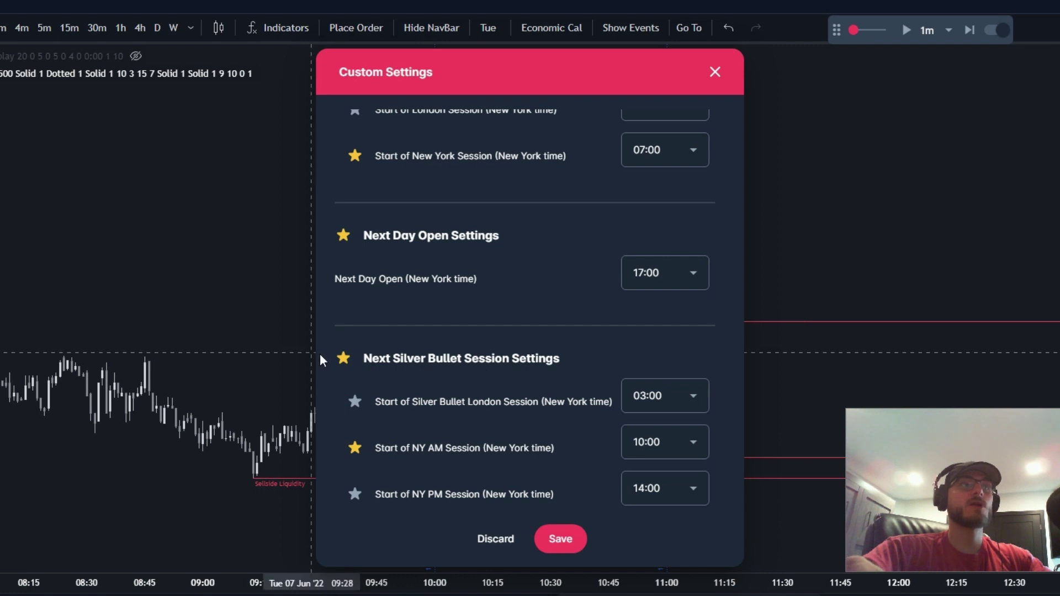
Unstar the Next Silver Bullet Session group, keep NY AM starred, and save
left_click(344, 357)
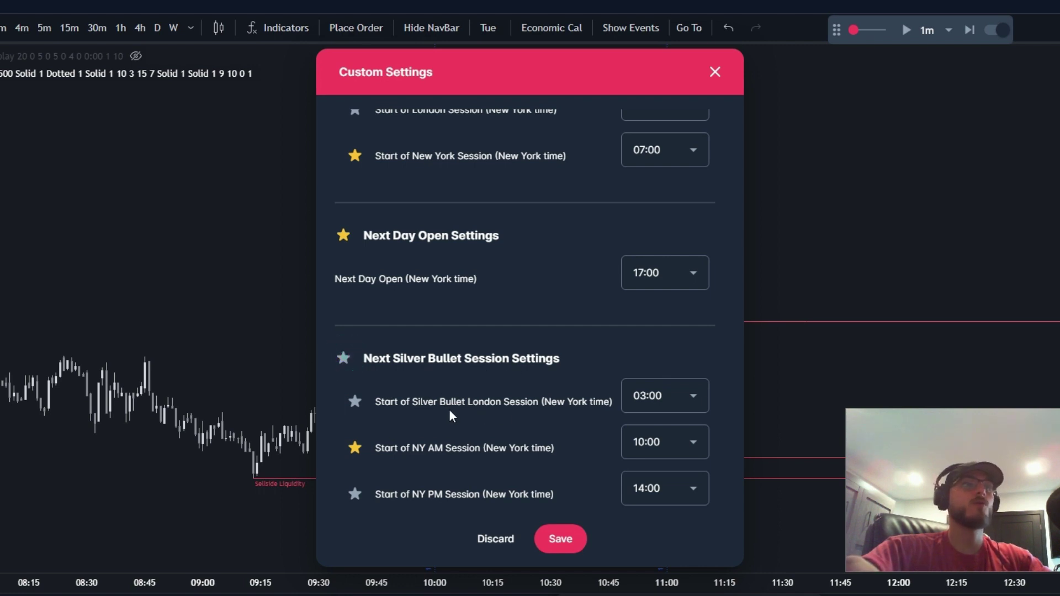
left_click(356, 447)
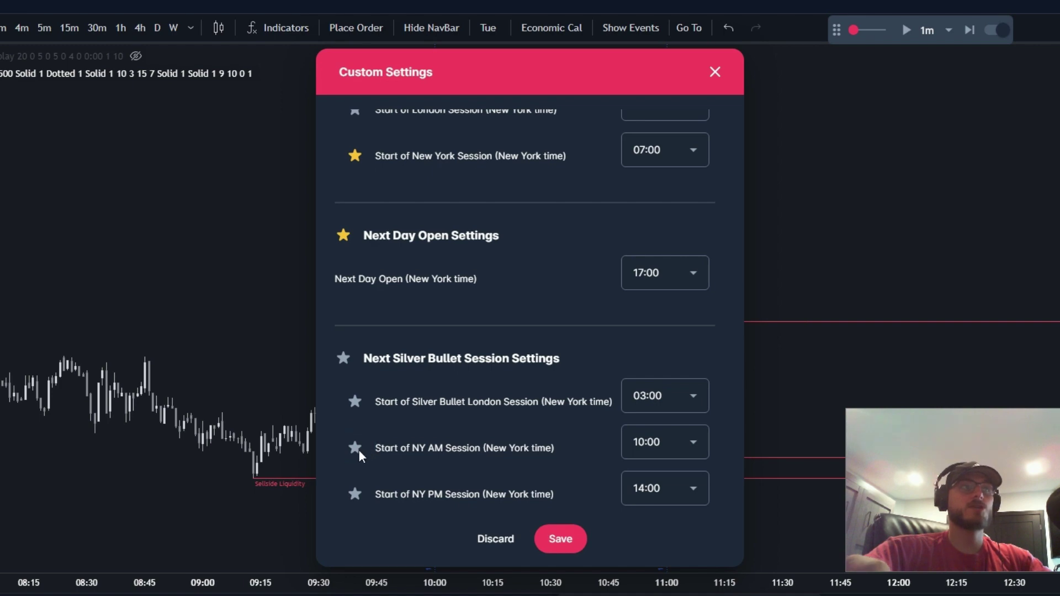
left_click(356, 447)
left_click(575, 541)
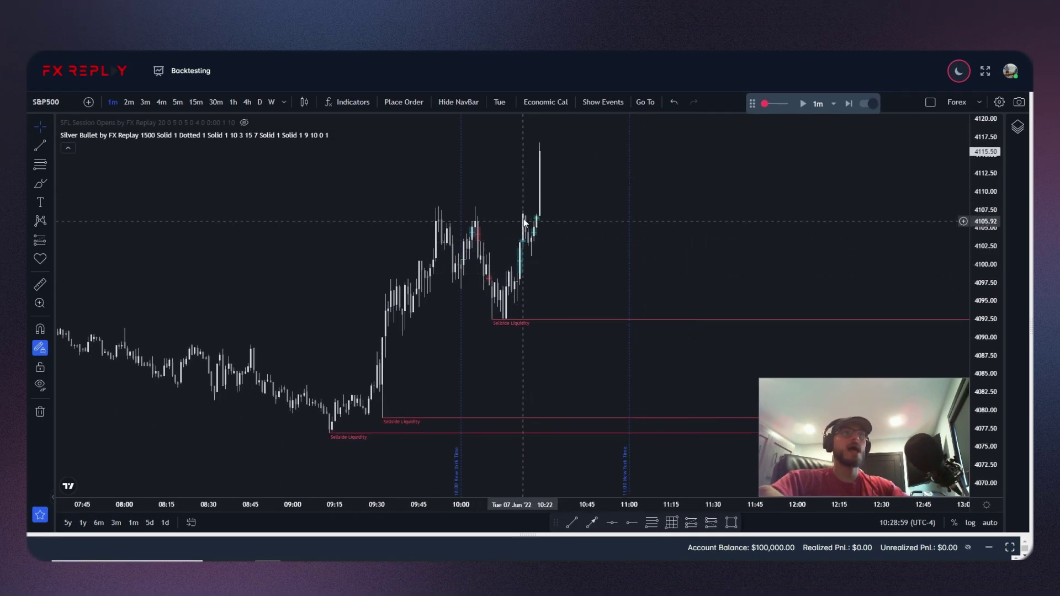
Jump to the next SB New York AM session at 10:00 on 08 Jun '22 and step into it
left_click(644, 104)
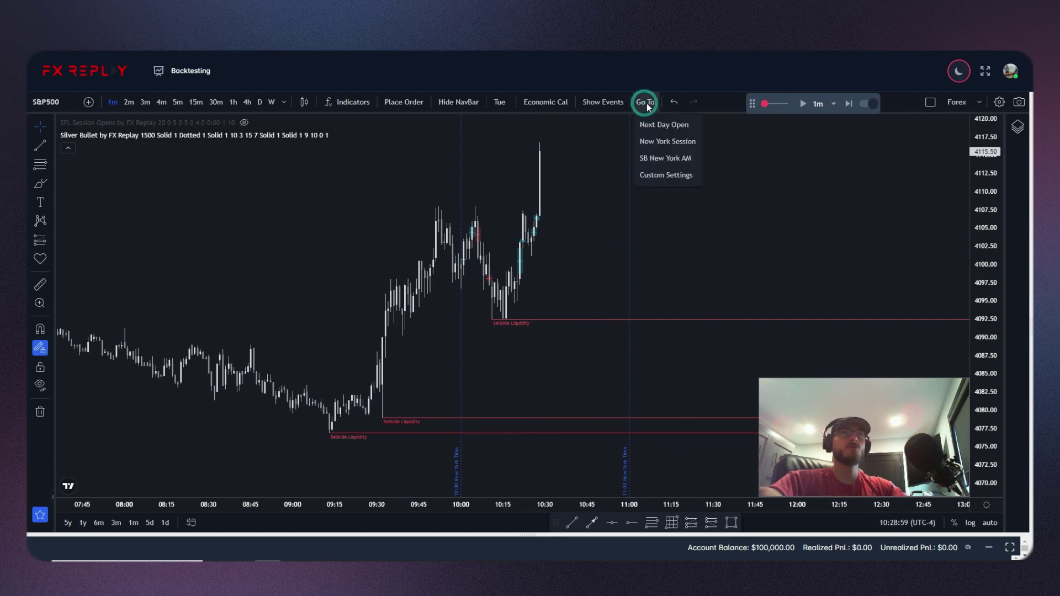
left_click(666, 158)
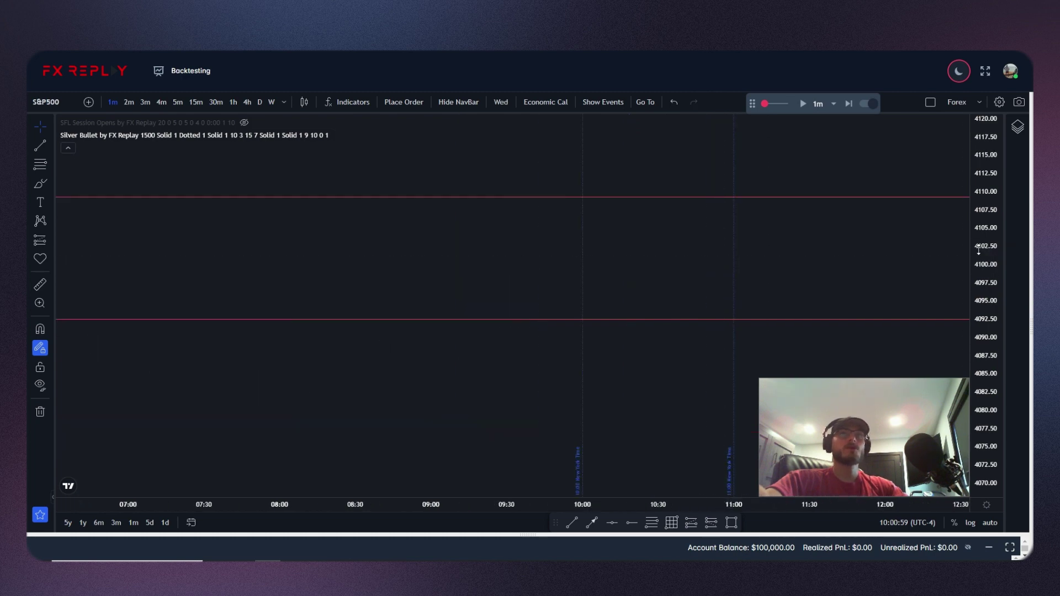
left_click(783, 224)
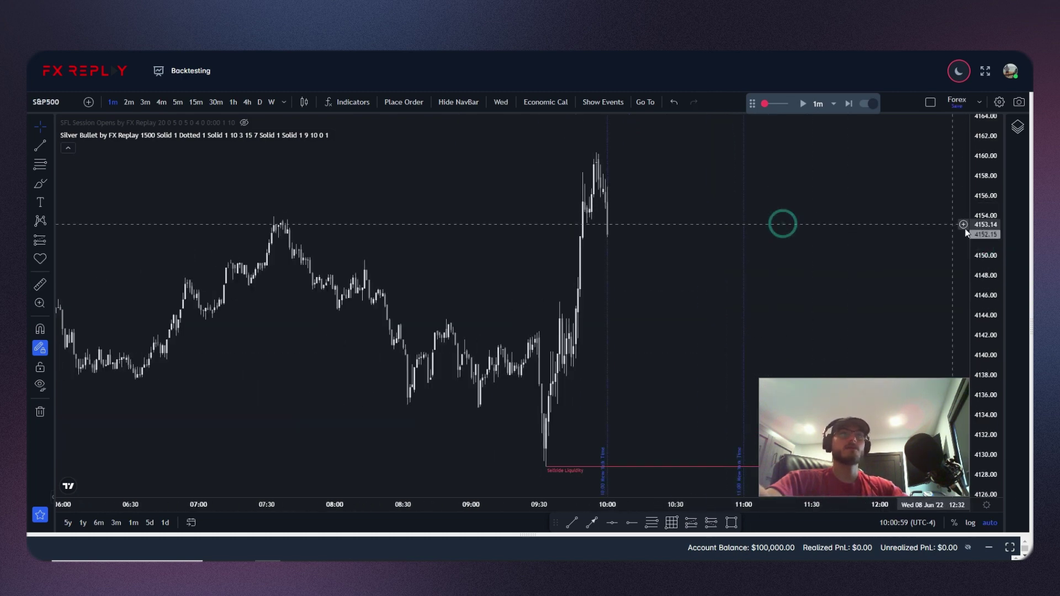
left_click(918, 253)
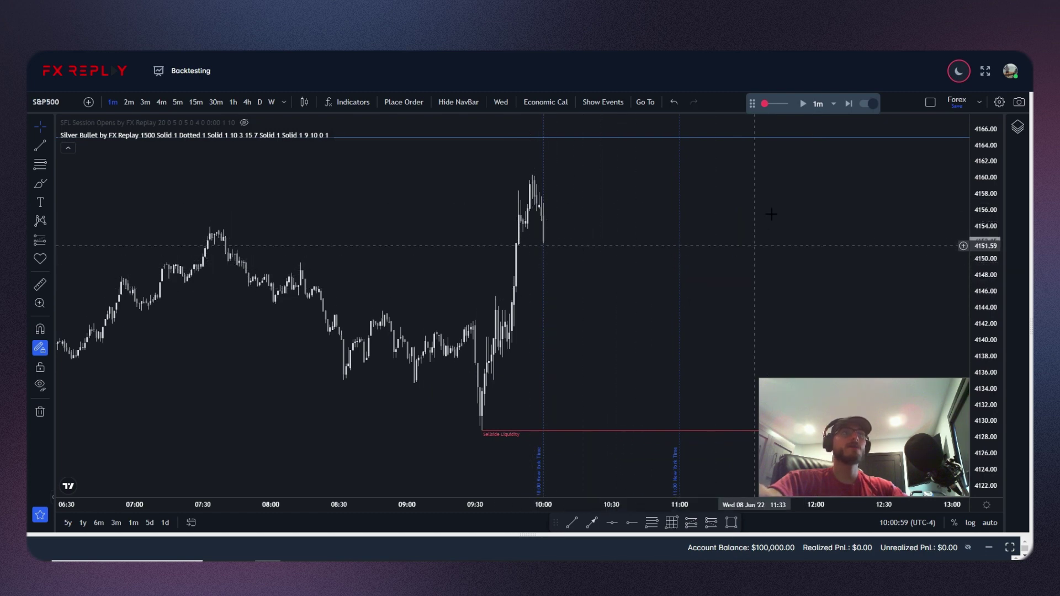
scroll(804, 234, "down", 2)
left_click_drag(822, 232, 784, 222)
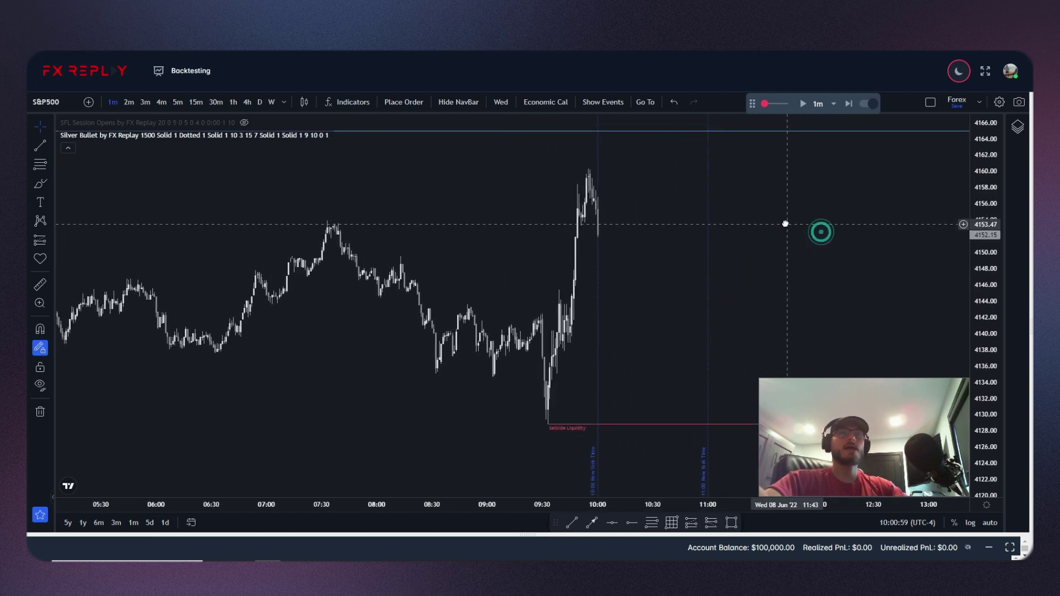
scroll(733, 255, "up", 2)
key("shift+Right")
key("shift+Right")
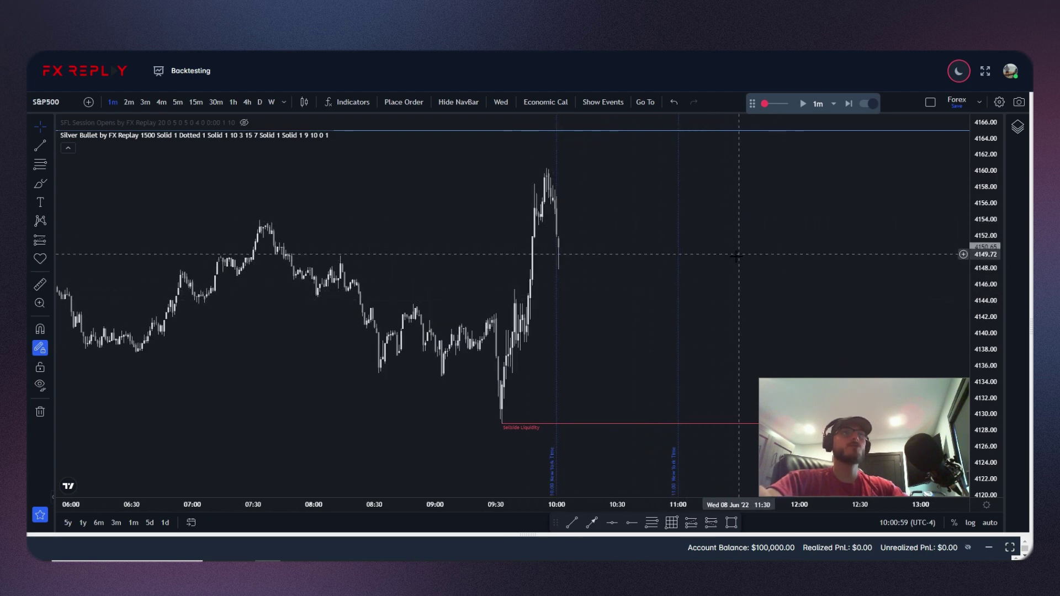